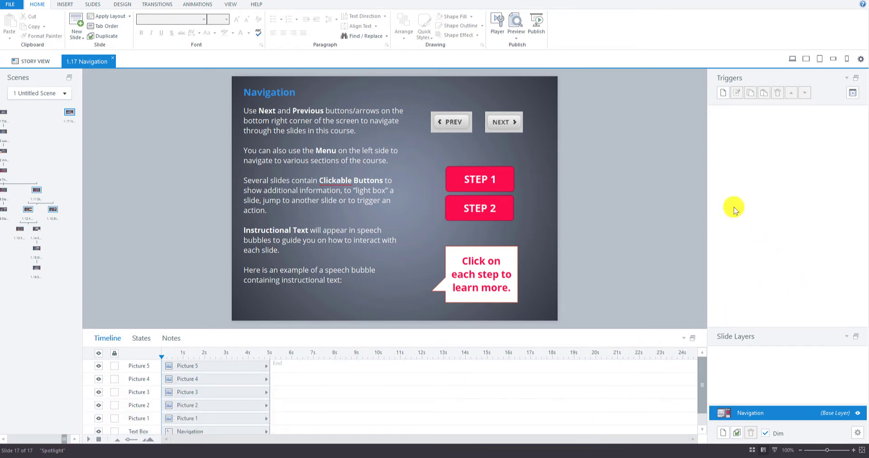
Preview the course in its current player and return to the slide
left_click(517, 30)
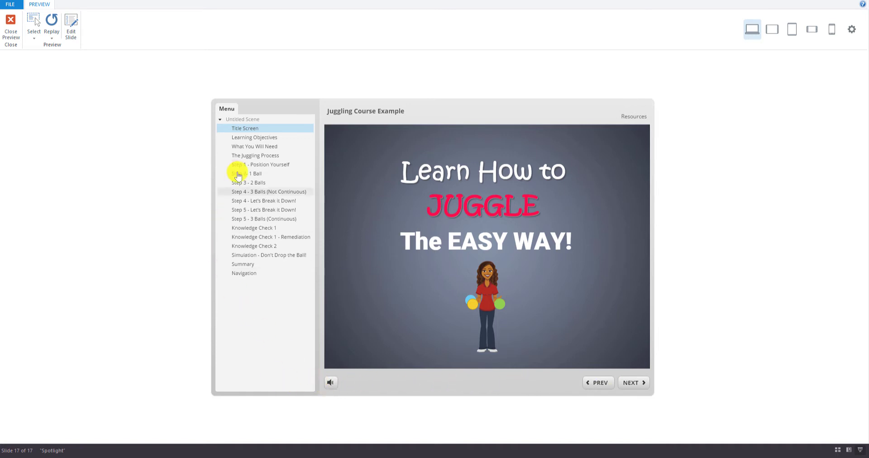
left_click(11, 21)
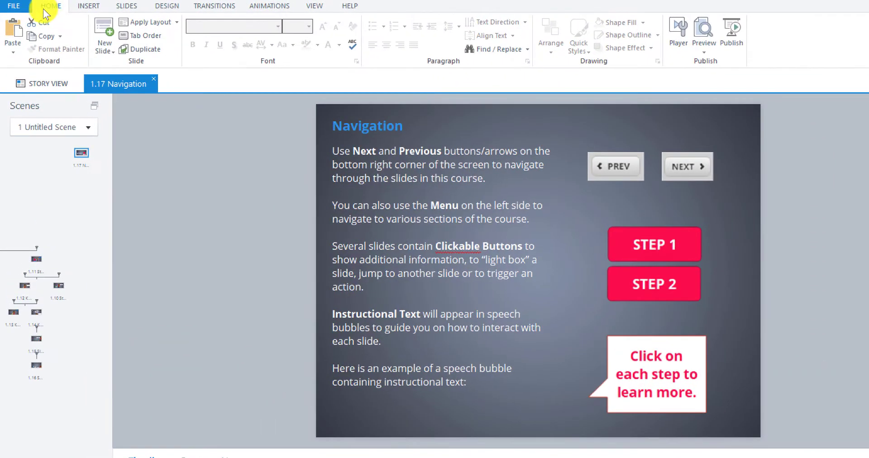
In the player properties, add a Topbar Right tab named Navigation that opens slide 1.17 Navigation as a lightbox when the user clicks
left_click(679, 28)
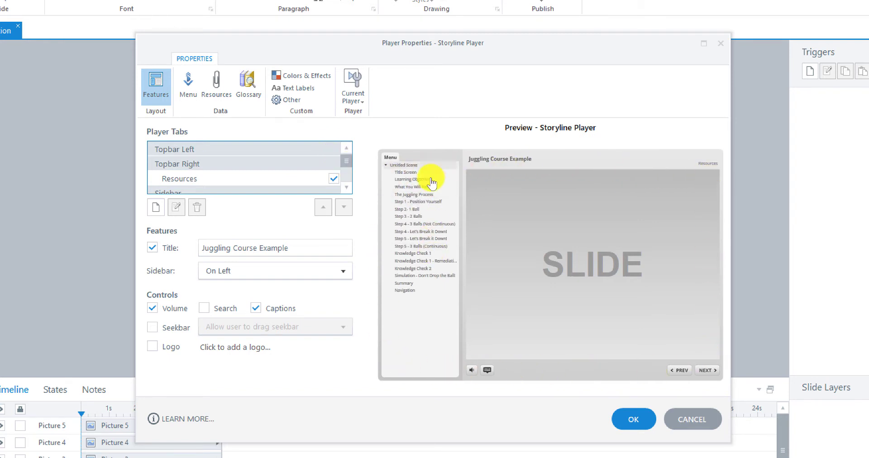
left_click(346, 186)
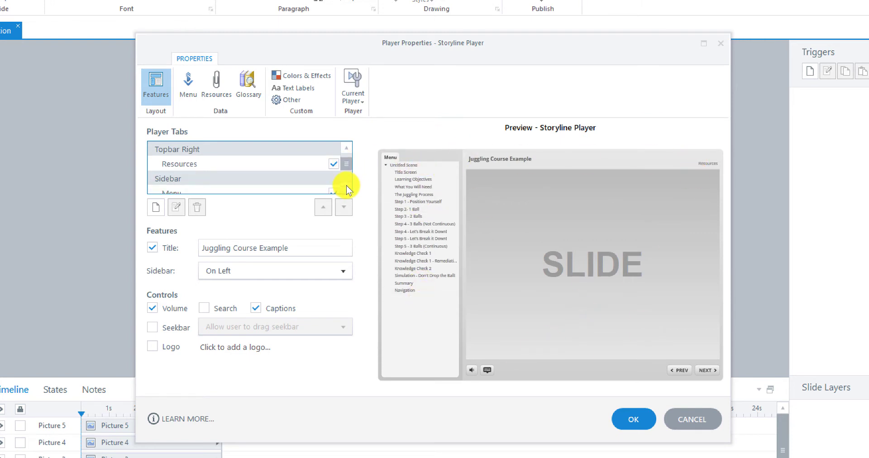
left_click(344, 147)
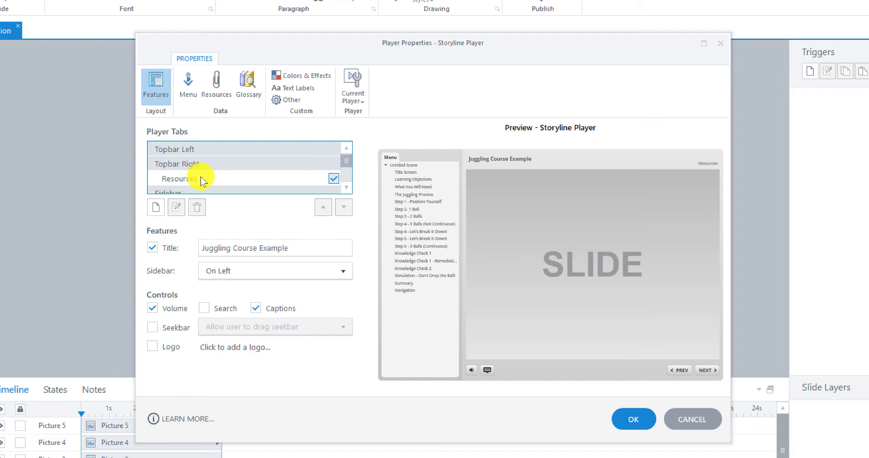
left_click(150, 210)
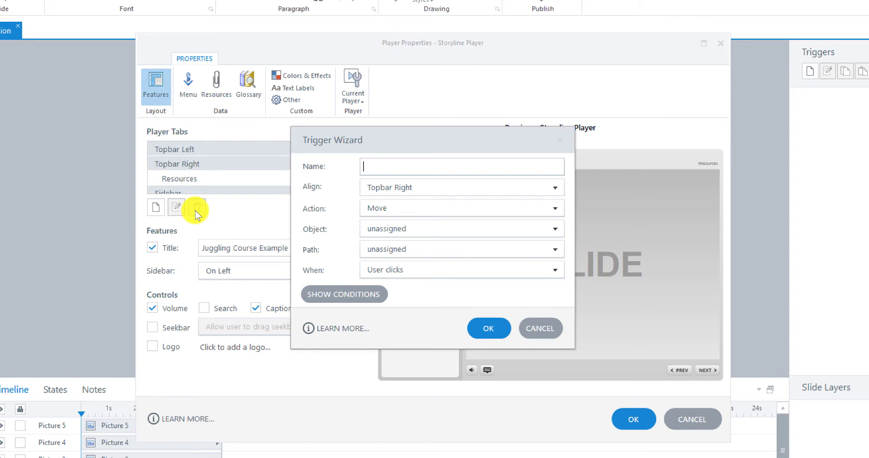
type("Navigation")
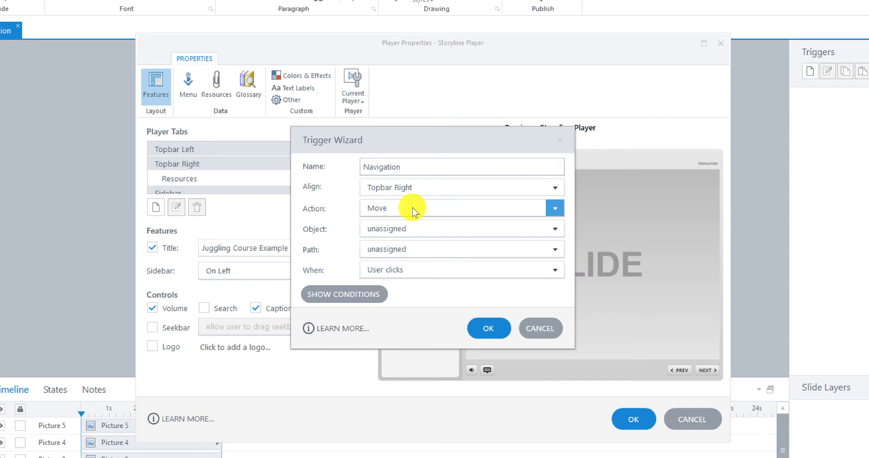
left_click(554, 208)
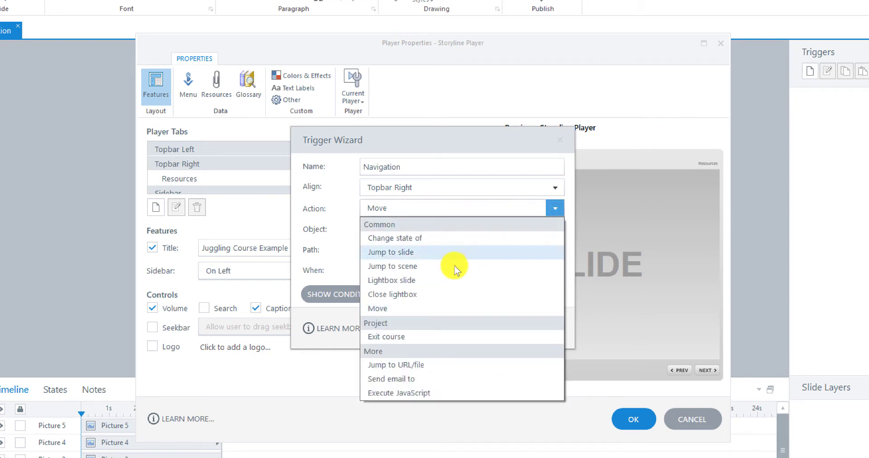
left_click(433, 280)
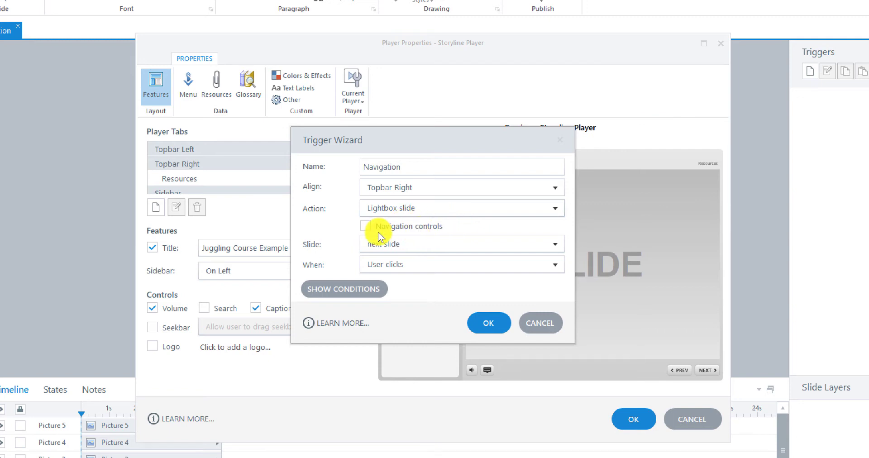
left_click(554, 244)
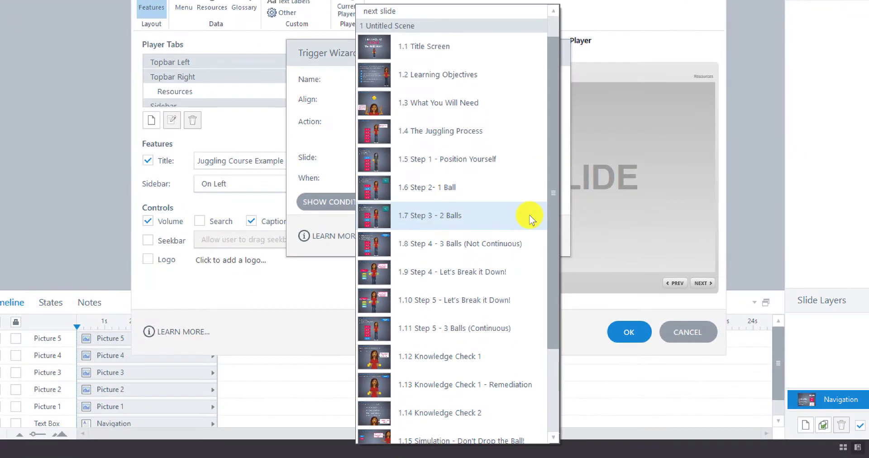
scroll(534, 290, "down", 3)
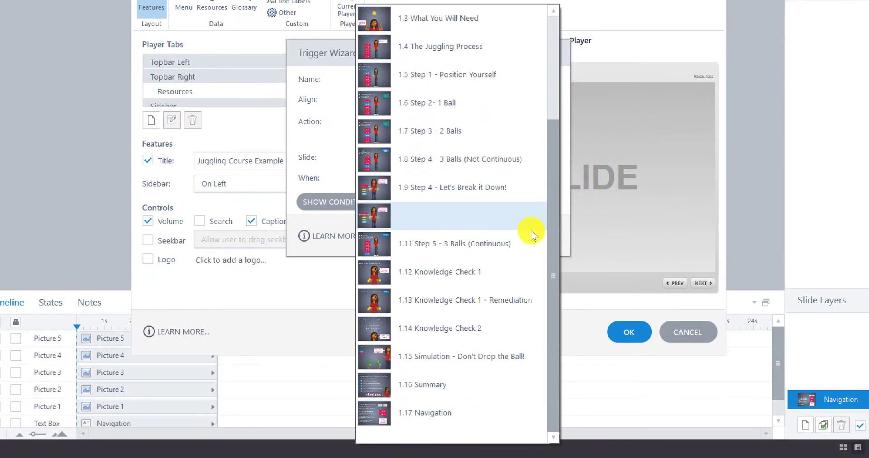
left_click(447, 411)
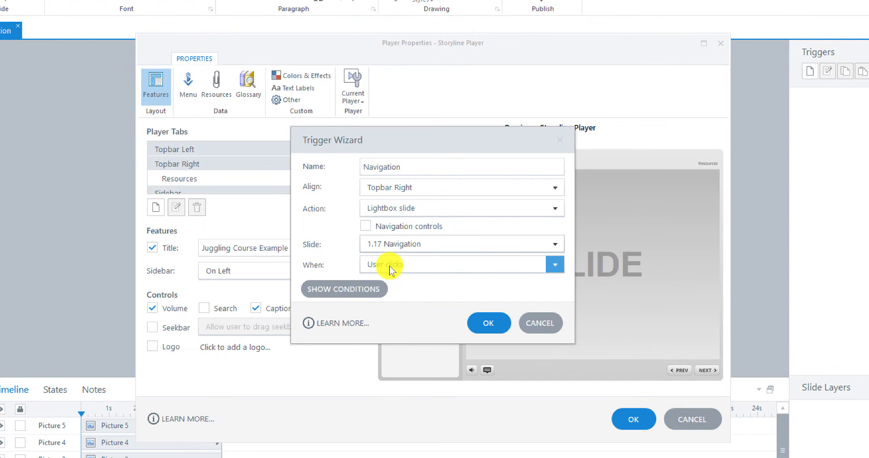
left_click(480, 322)
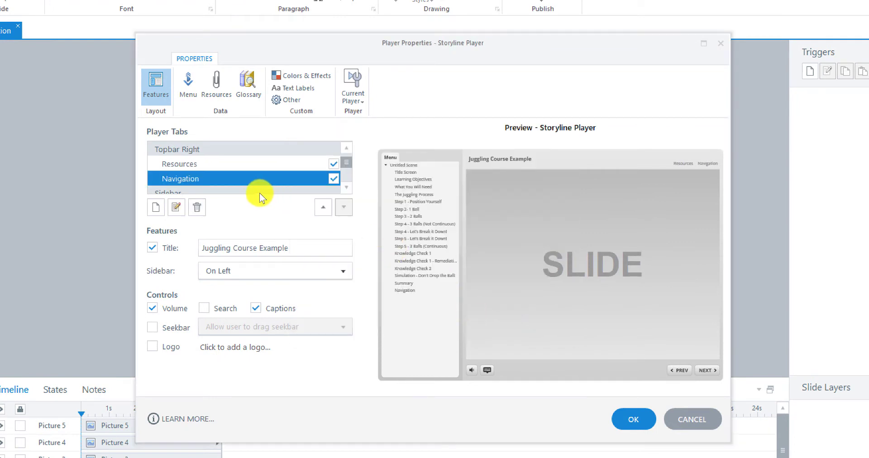
Review the new Navigation tab and the sidebar entries Menu, Glossary and Notes in the player tabs list
left_click(170, 181)
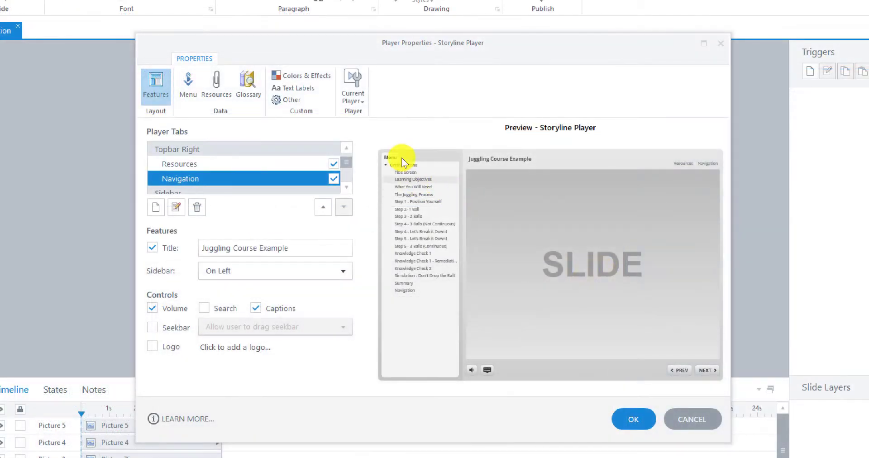
left_click(346, 187)
left_click(346, 186)
left_click(346, 187)
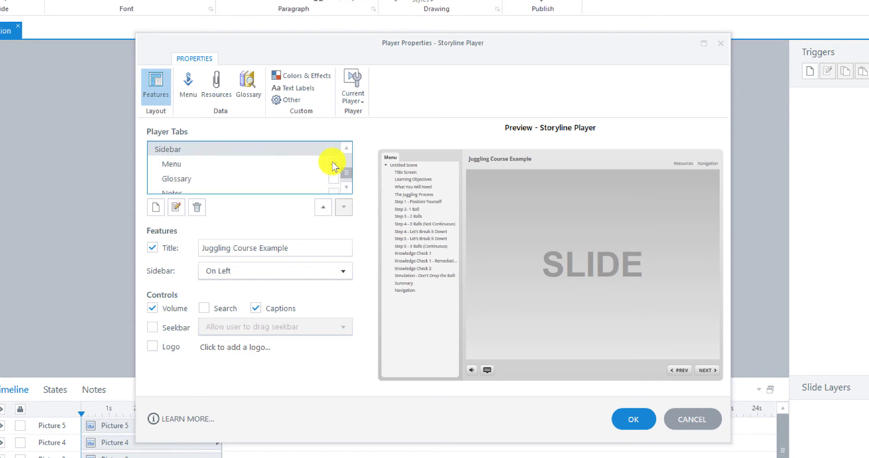
left_click(333, 164)
left_click(346, 189)
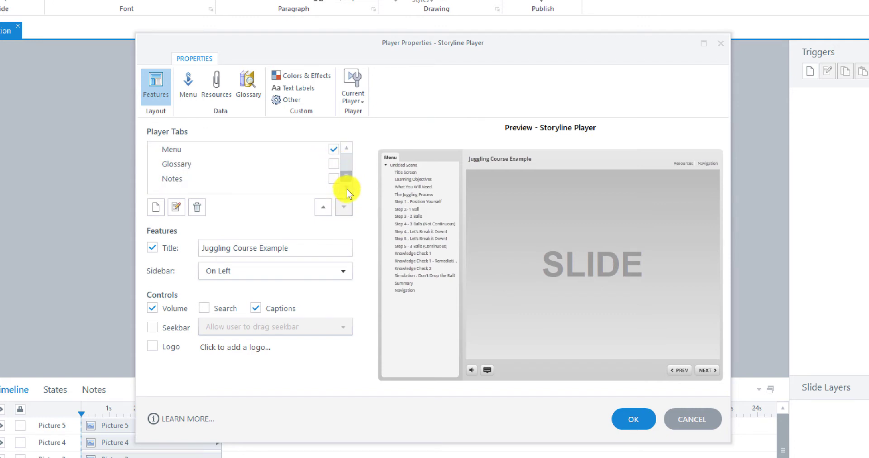
mouse_move(347, 178)
left_mouse_down()
mouse_move(347, 159)
mouse_move(347, 175)
left_mouse_up()
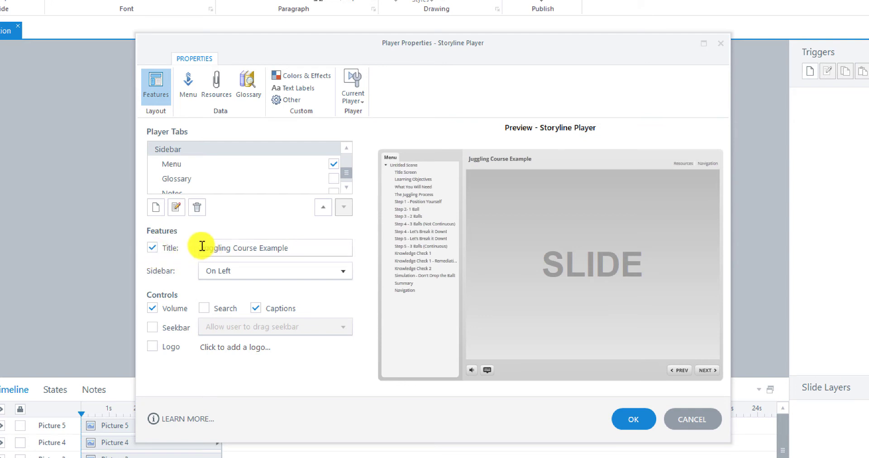
Change the player title to "Learn How to Juggle the Easy Way!"
left_click_drag(201, 247, 304, 247)
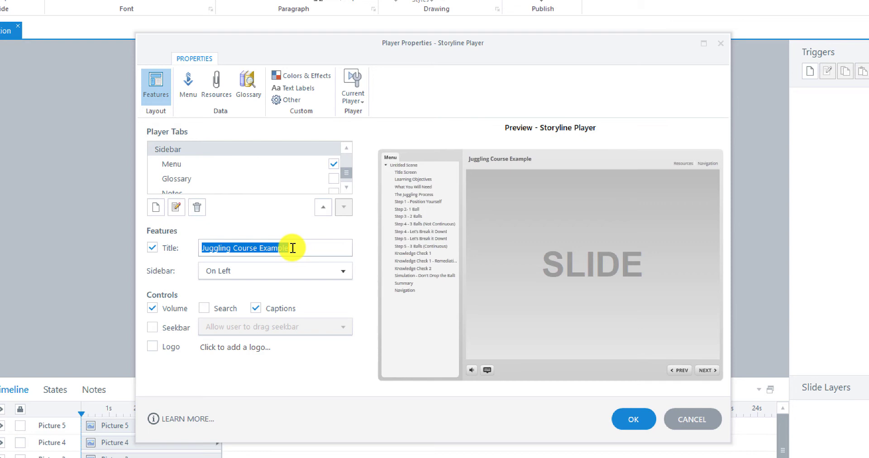
type("Learn ")
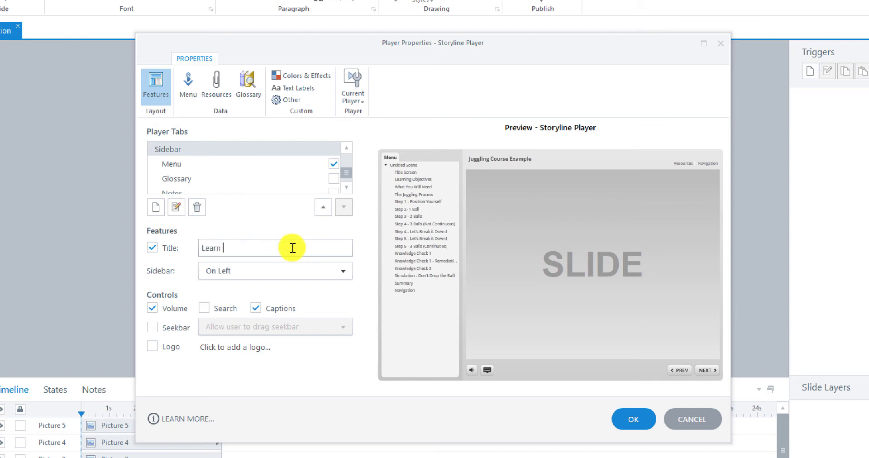
type("How to Juggle the Easy Wa")
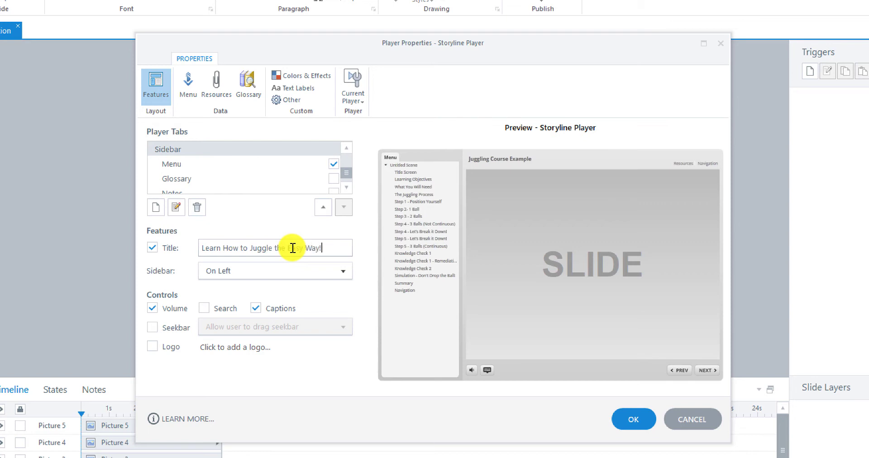
type("y!")
key("Tab")
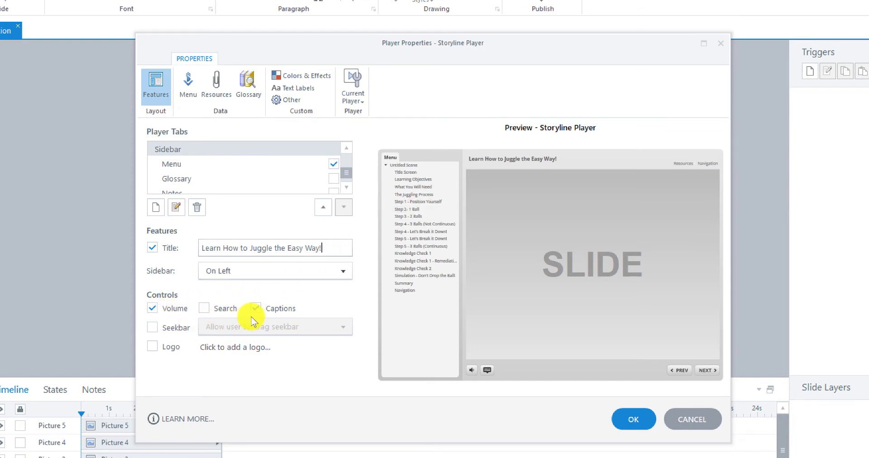
Try out the Search control in the player and turn it off again
left_click(204, 309)
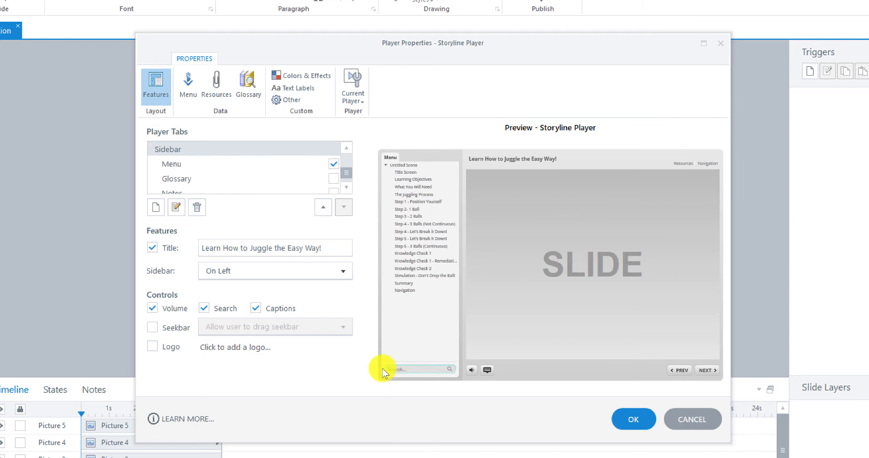
left_click(204, 308)
left_click(153, 328)
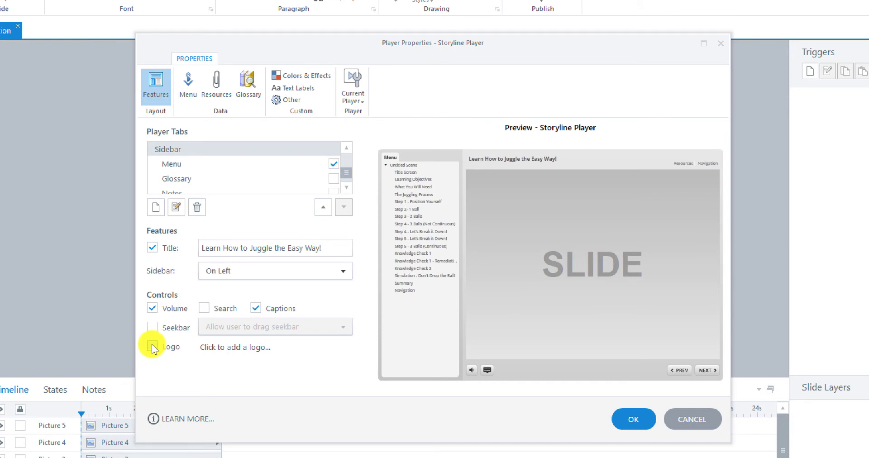
Enable the player logo and insert the Logo_Storyline image file
left_click(152, 347)
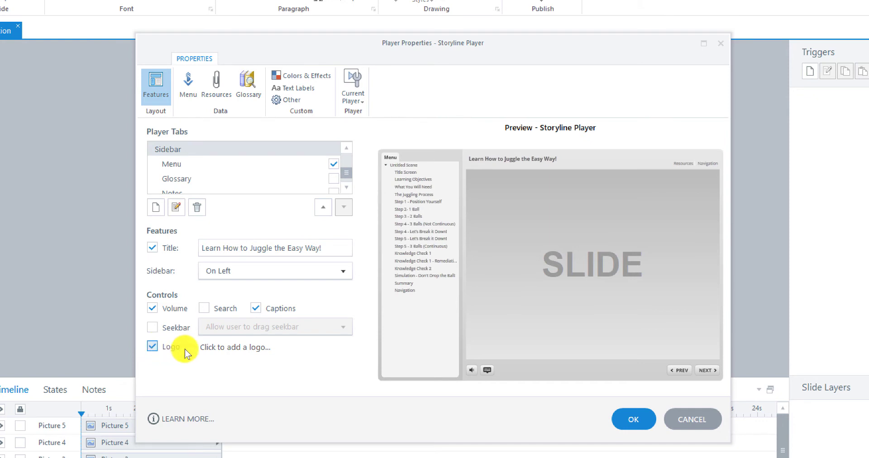
left_click(222, 352)
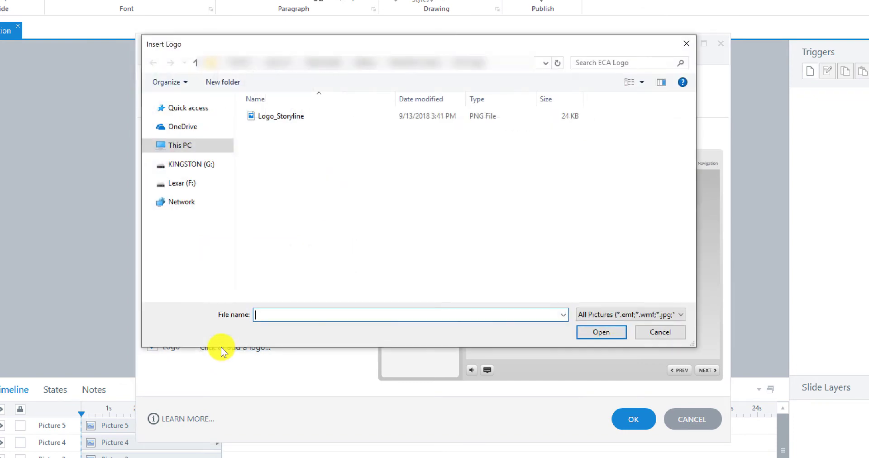
left_click(277, 117)
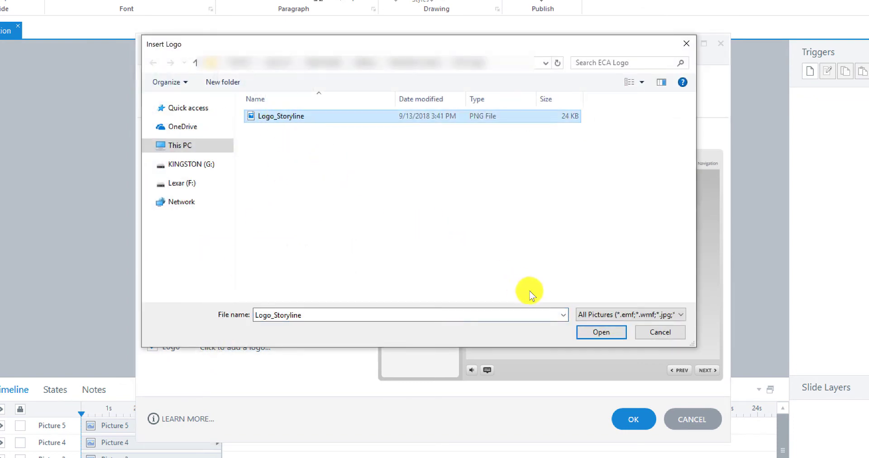
left_click(590, 335)
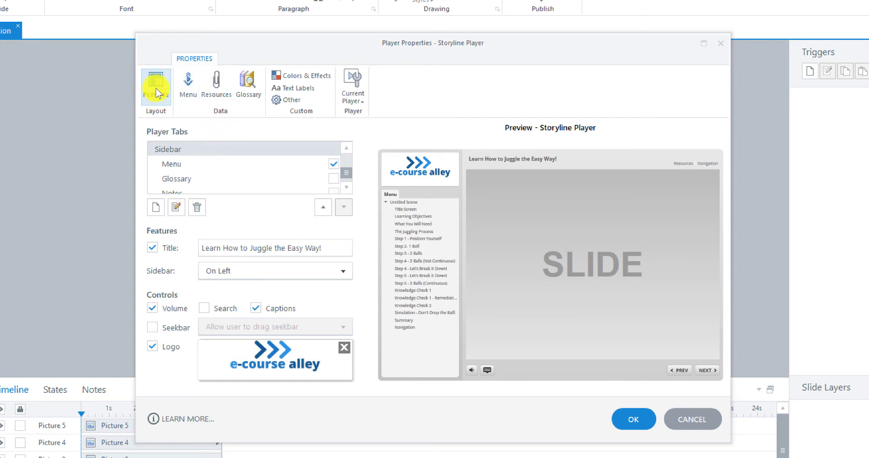
In the player's menu settings, rename the Untitled Scene heading to "Juggling Course Example"
left_click(186, 83)
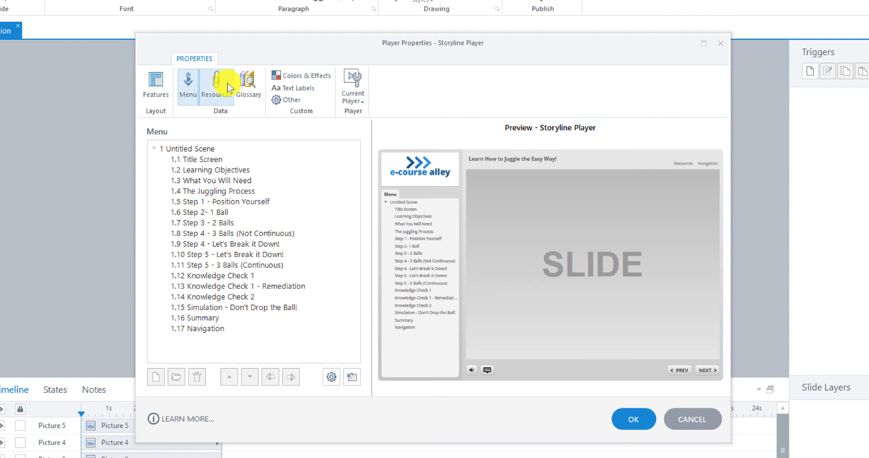
left_click(207, 150)
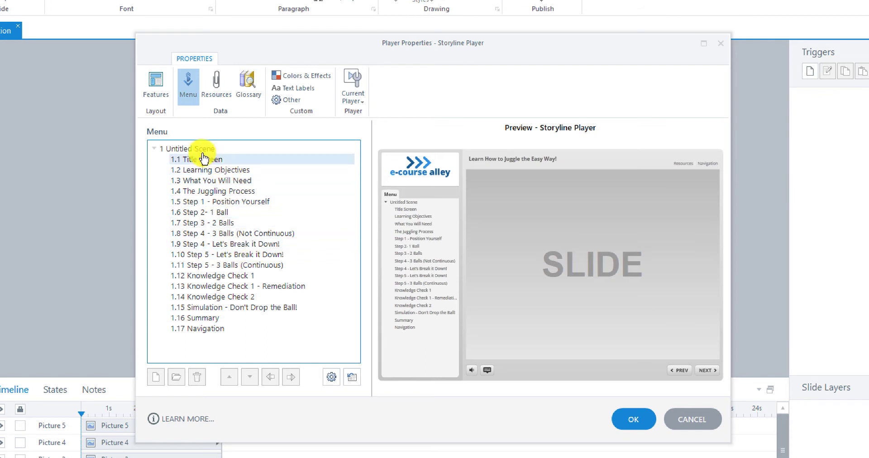
left_click(180, 153)
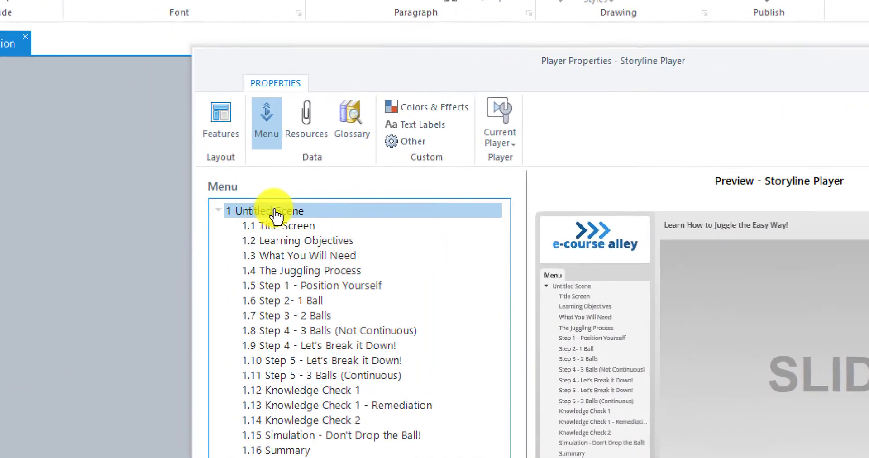
left_click(190, 150)
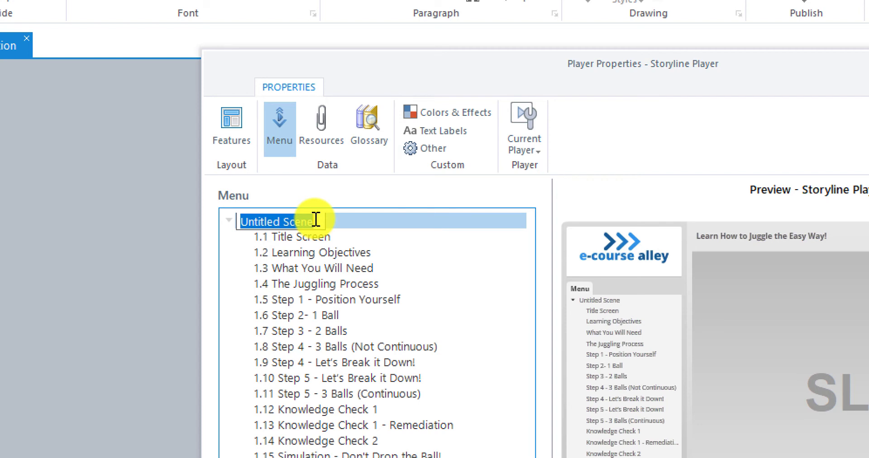
type("Juggling Course Example")
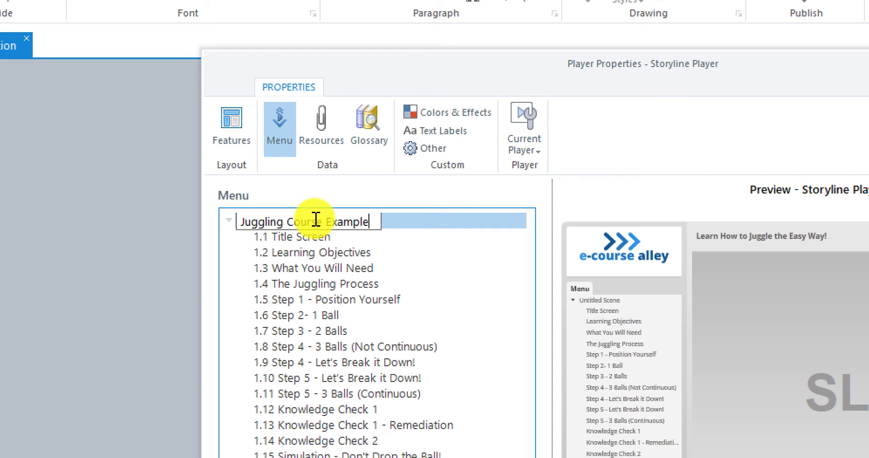
Rename the Title Screen menu entry to "Learn How to Juggle the Easy Way!"
left_click(317, 237)
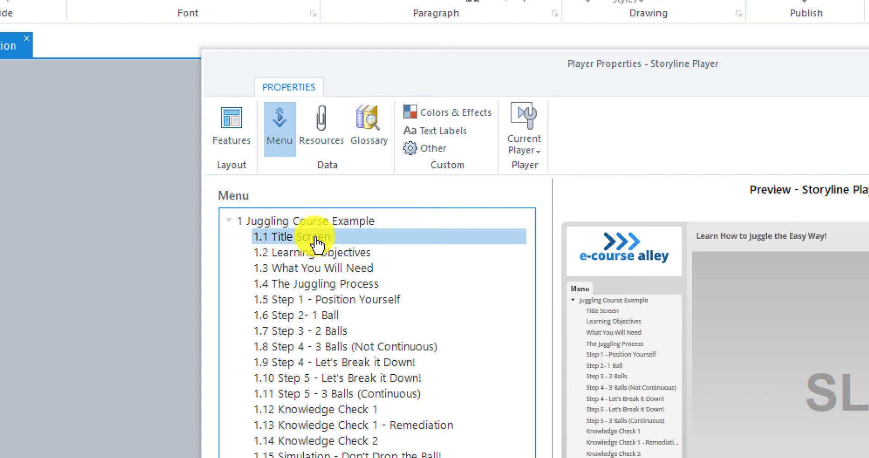
left_click(315, 237)
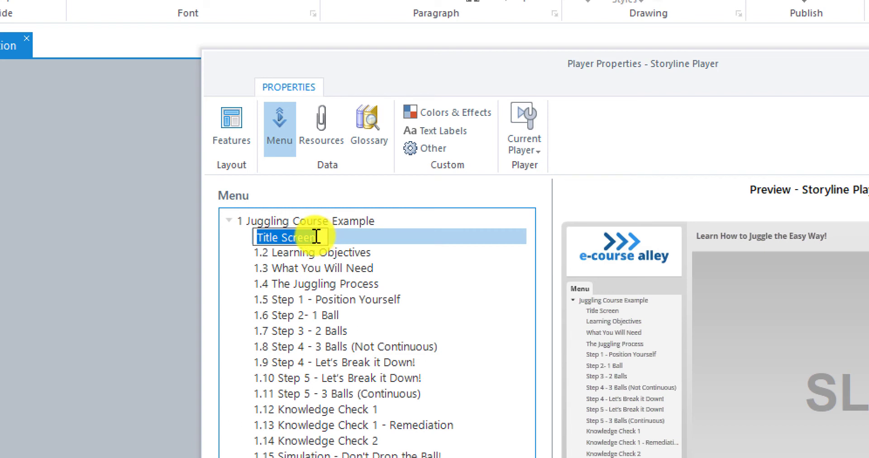
type("Learn How to Juggle the Easy Way!")
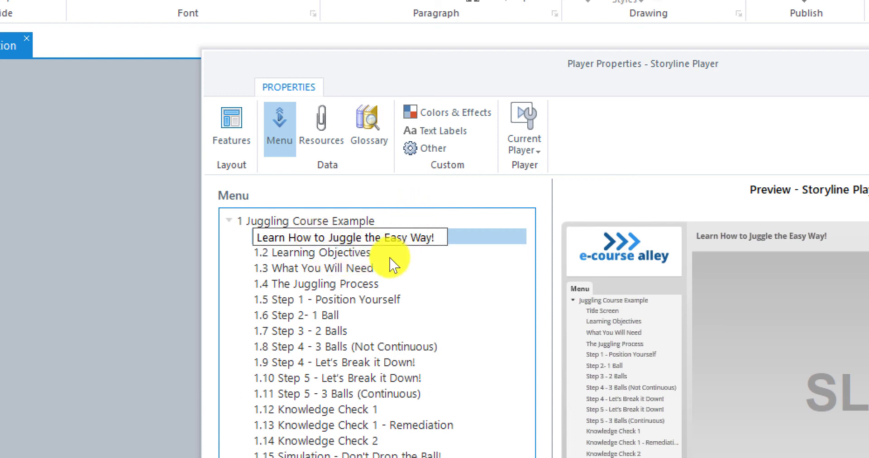
Nest the Step 1, Step 2, Step 3 and "Step 4 - 3 Balls (Not Continuous)" menu entries under The Juggling Process
left_click(365, 254)
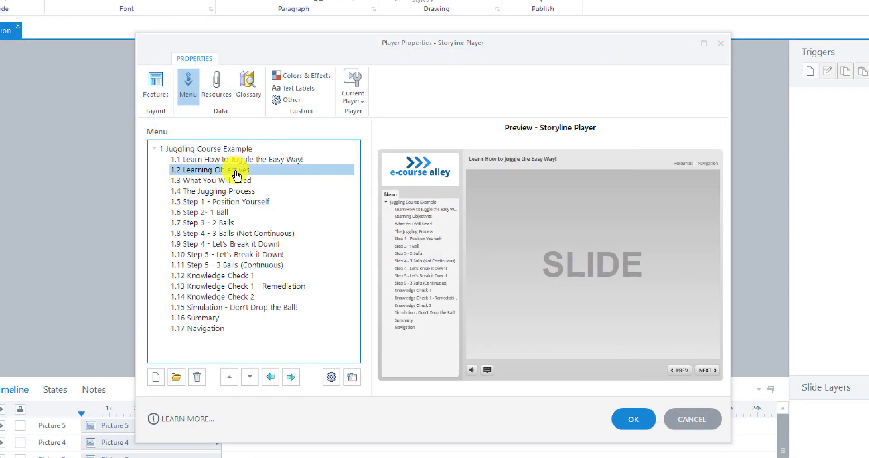
left_click(234, 184)
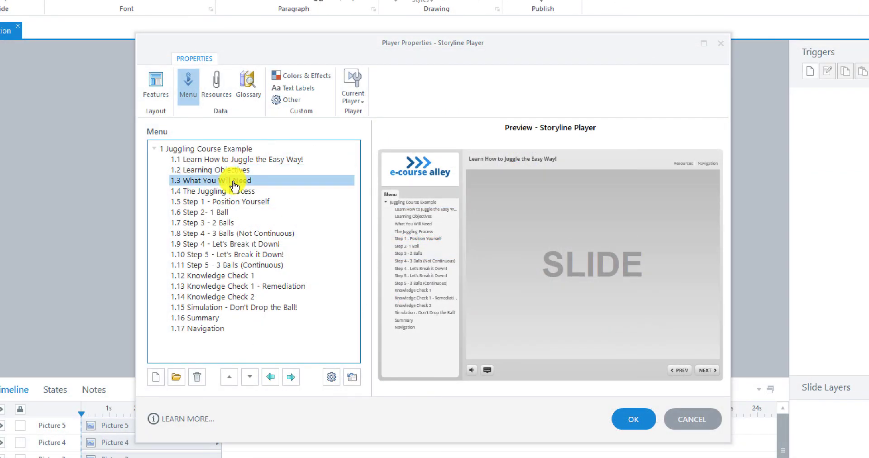
left_click(231, 193)
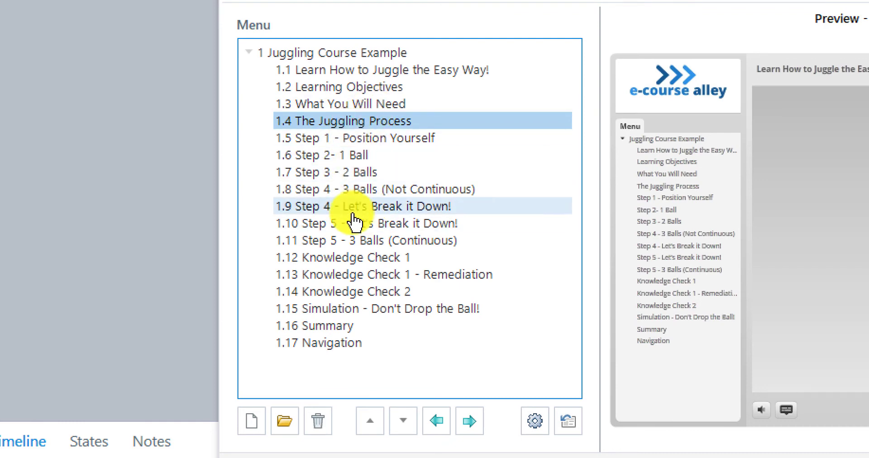
left_click(313, 143)
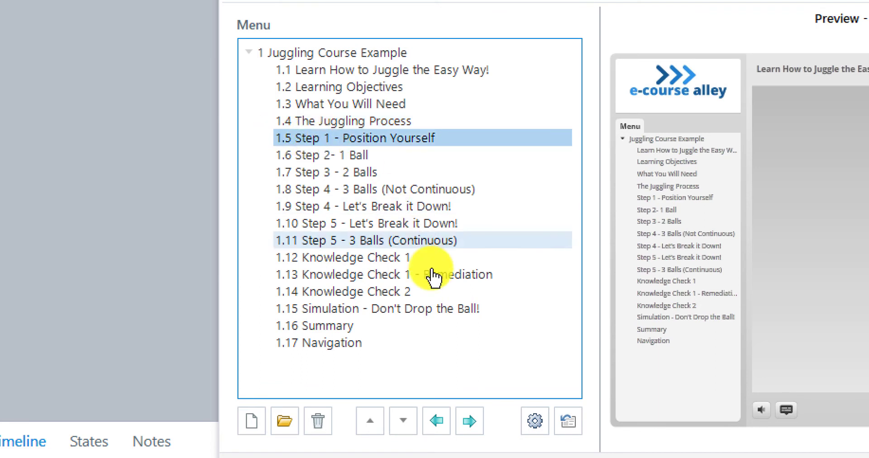
left_click(458, 420)
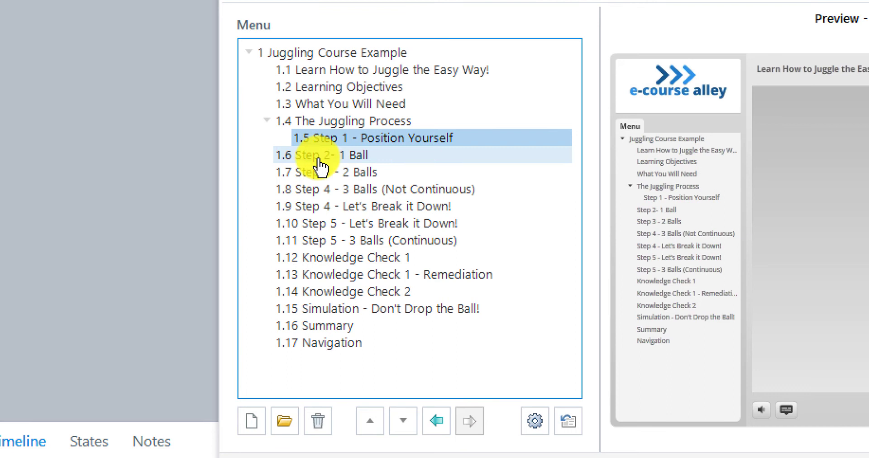
left_click(316, 156)
left_click(470, 422)
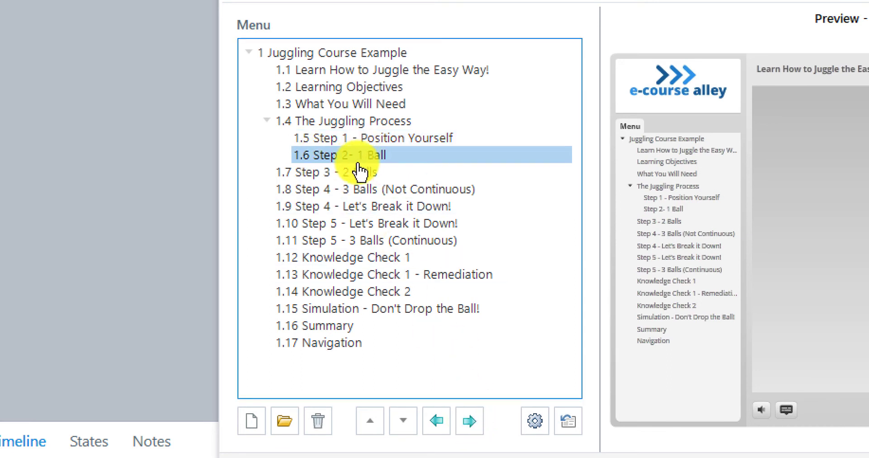
left_click(358, 172)
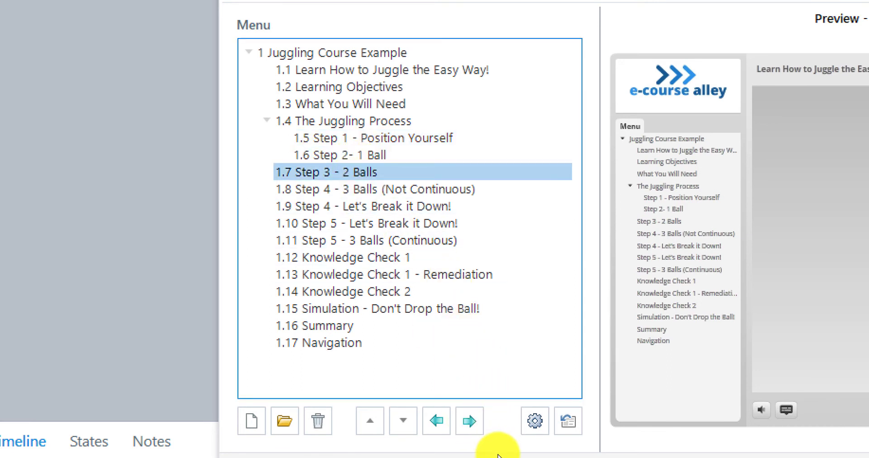
left_click(469, 421)
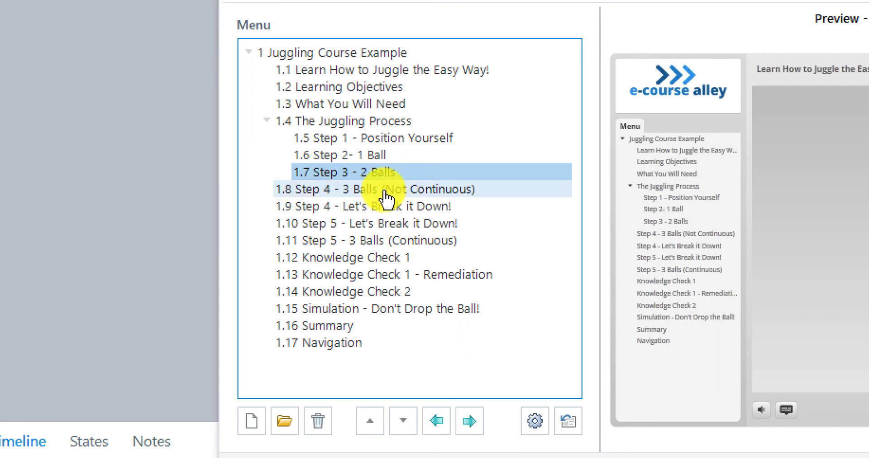
left_click(386, 195)
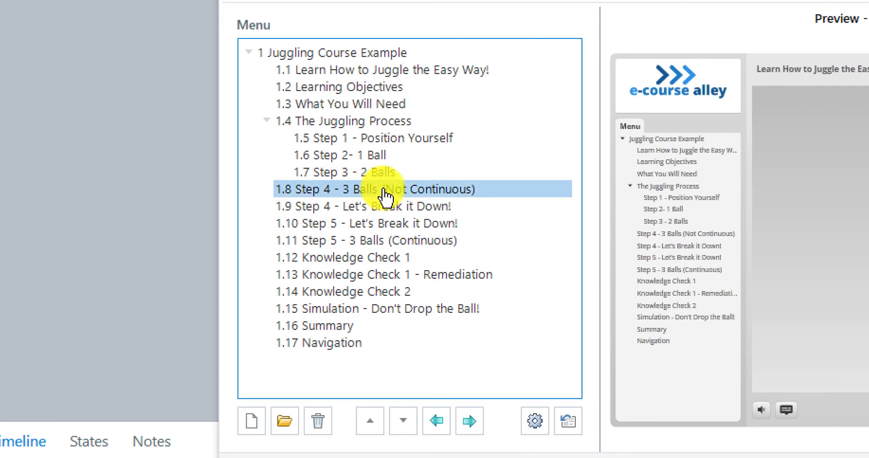
left_click(469, 421)
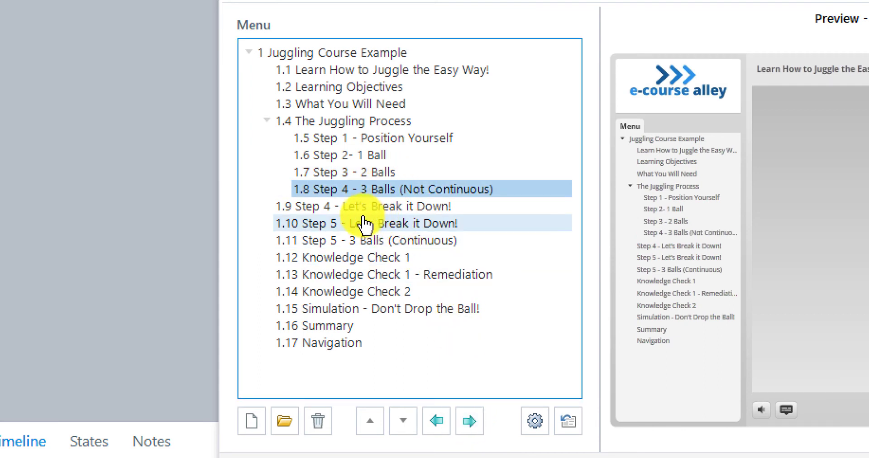
Demote the "Step 5 - 3 Balls (Continuous)" entry one level and delete "Step 4 - Let's Break it Down!" from the menu
left_click(348, 241)
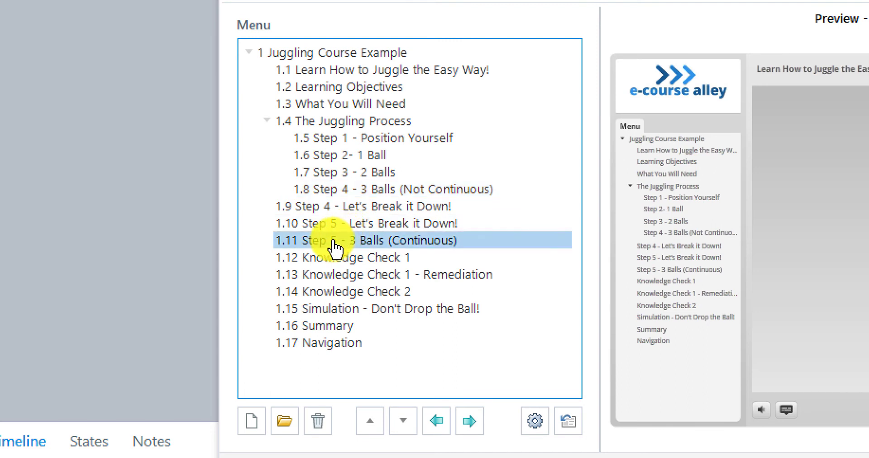
left_click(470, 422)
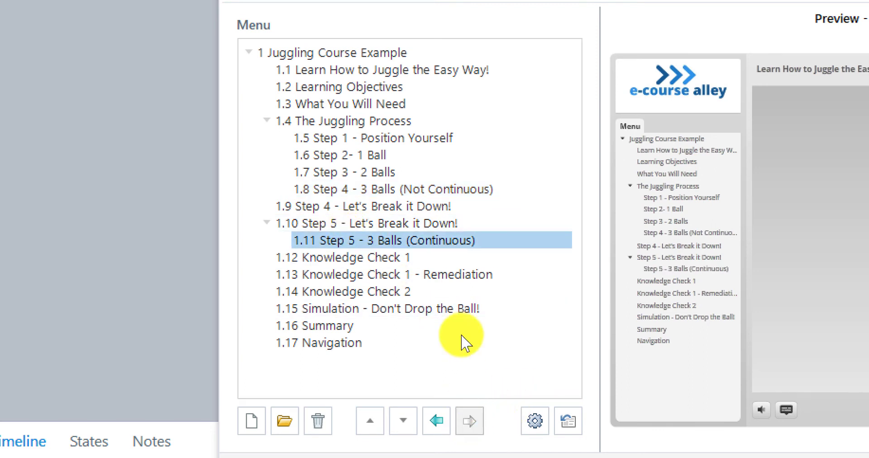
left_click(347, 211)
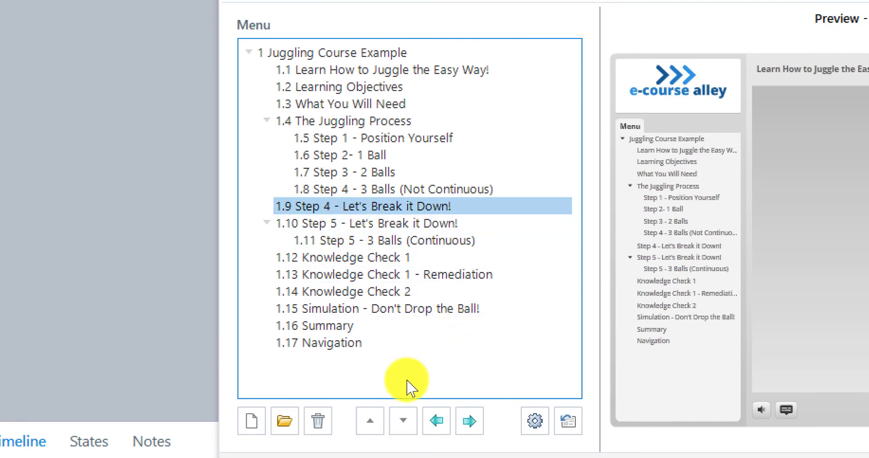
left_click(318, 421)
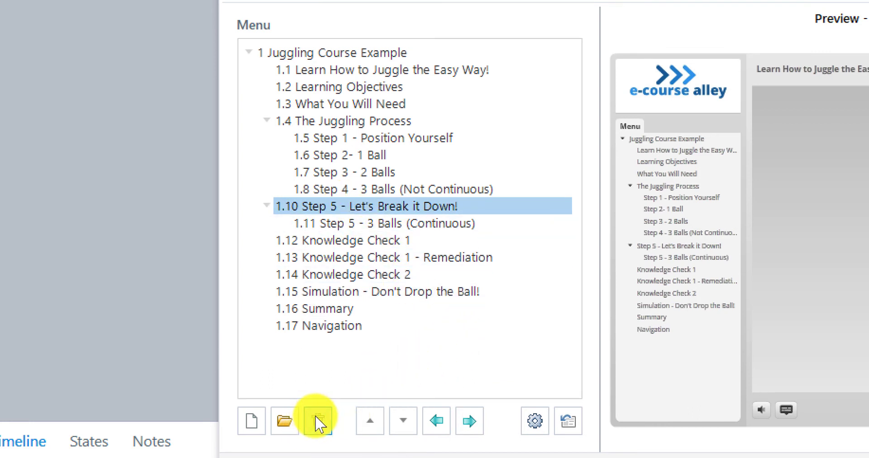
Move "Step 5 - 3 Balls (Continuous)" above "Step 5 - Let's Break it Down!" and delete the Let's Break it Down! entry
left_click(321, 223)
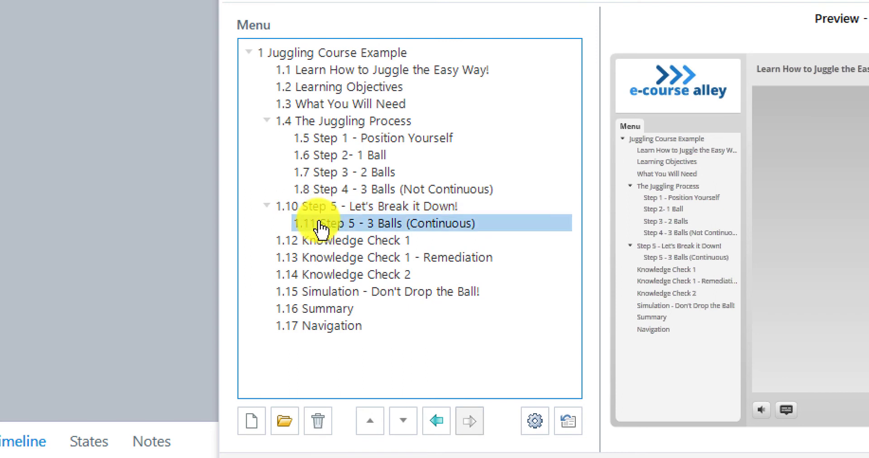
left_click(369, 421)
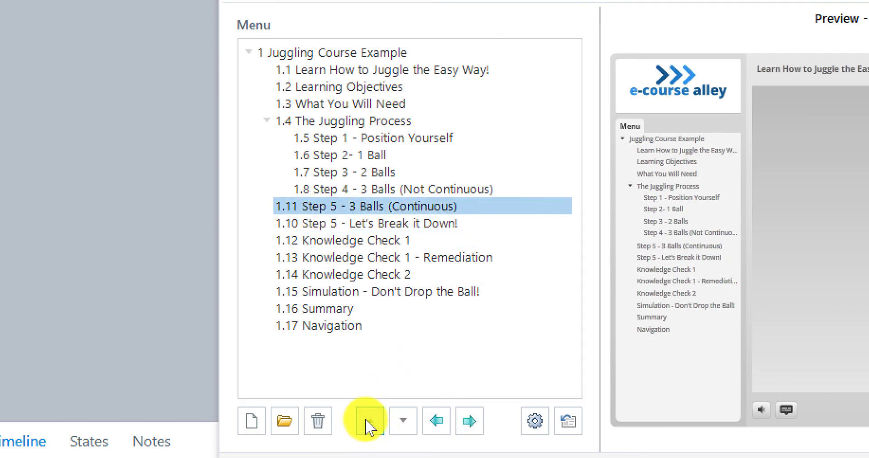
left_click(301, 224)
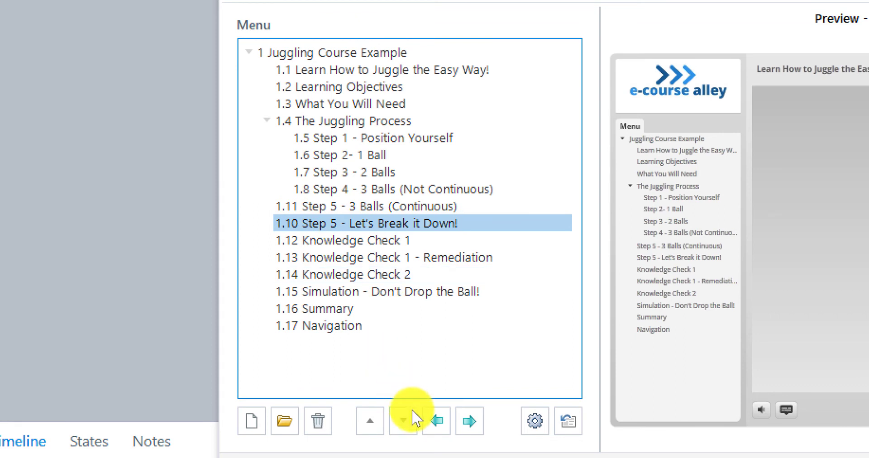
left_click(317, 421)
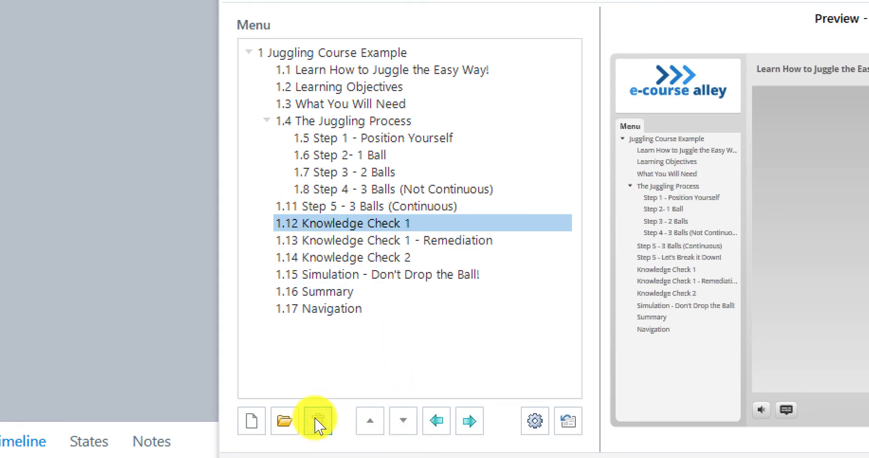
Nest "Step 5 - 3 Balls (Continuous)" under The Juggling Process and try collapsing and expanding that group
left_click(317, 207)
left_click(466, 422)
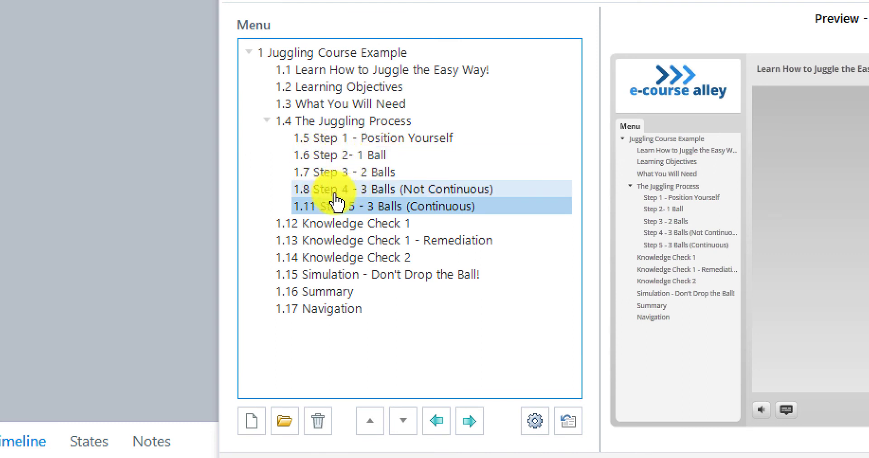
left_click(266, 121)
left_click(267, 121)
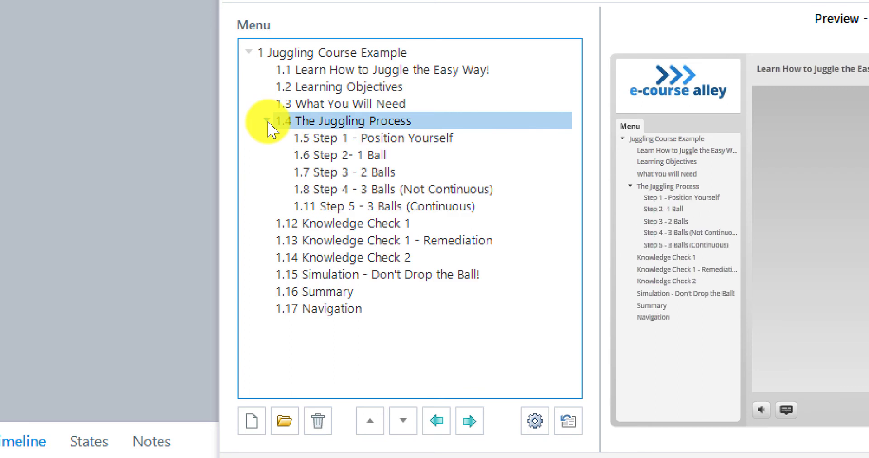
Delete the "Knowledge Check 1 - Remediation" and Navigation menu entries, then collapse and re-expand the Juggling Course Example heading
left_click(323, 248)
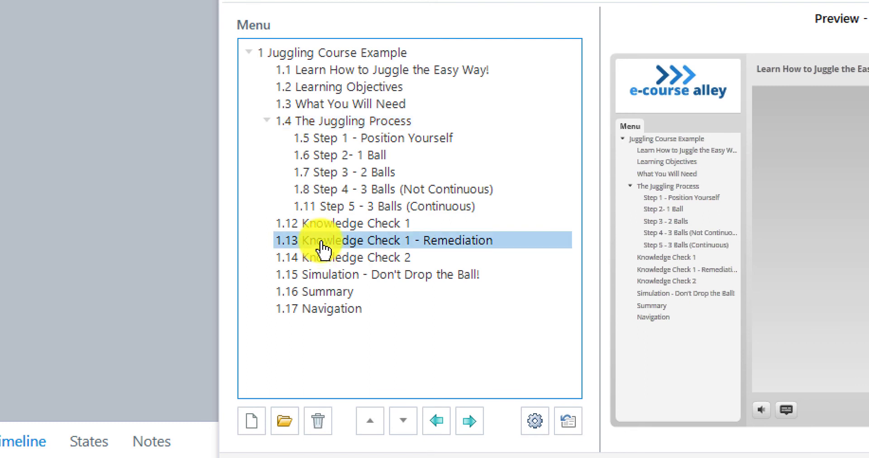
left_click(317, 420)
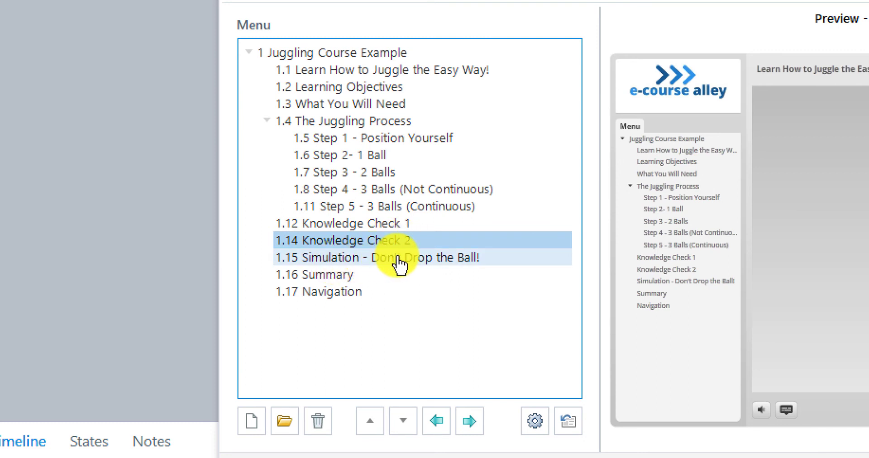
left_click(318, 299)
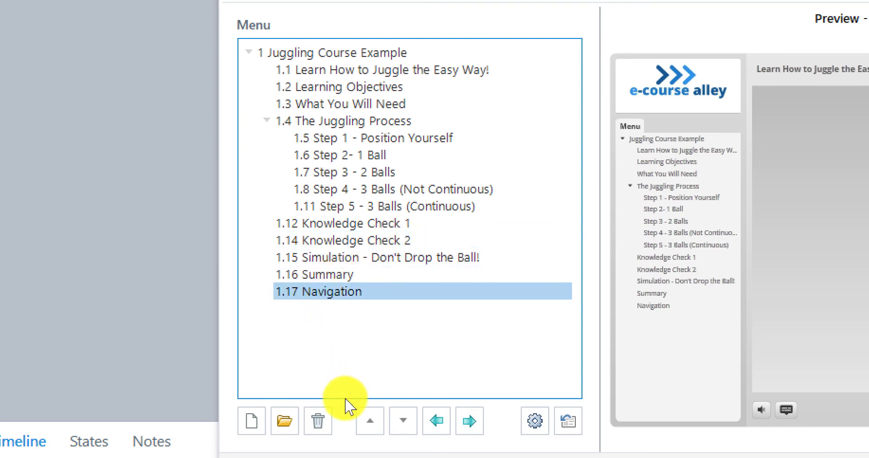
left_click(322, 423)
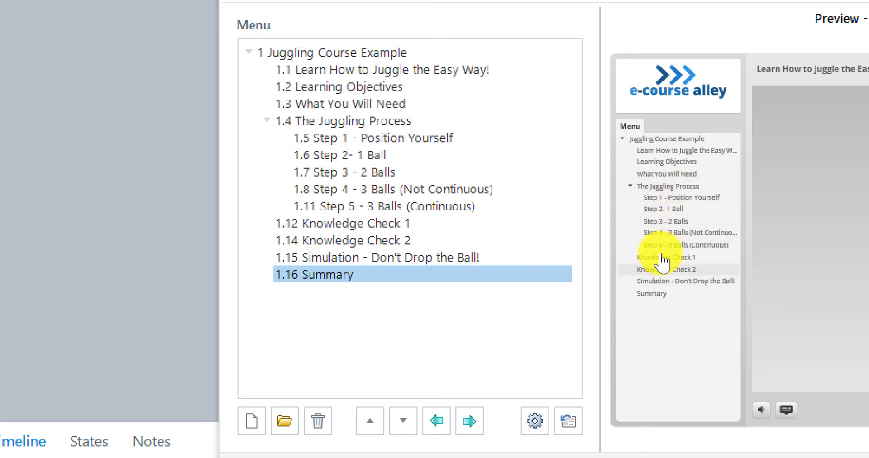
left_click(248, 52)
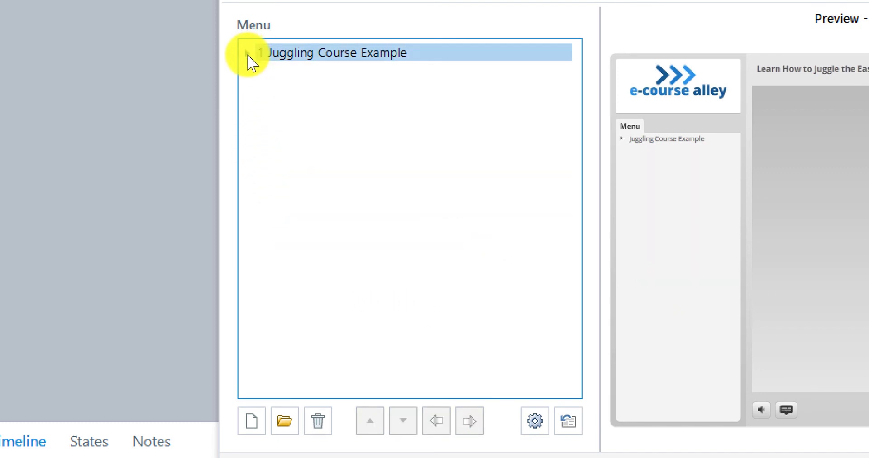
left_click(248, 52)
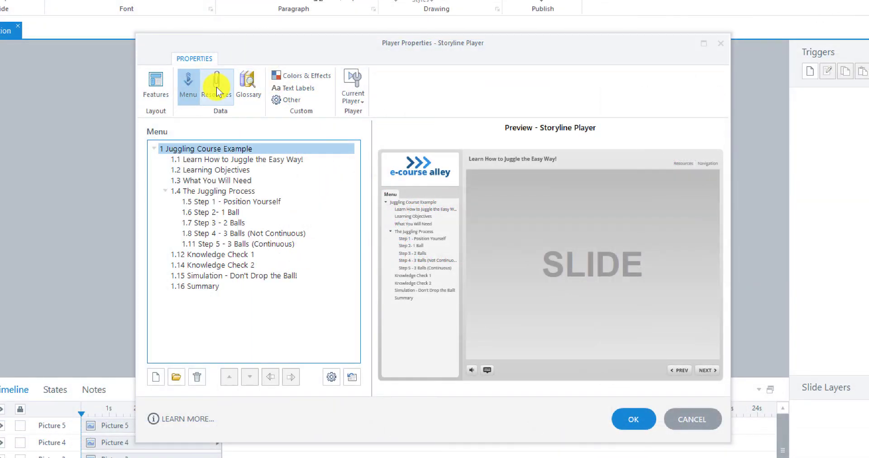
Start adding a player resource with the title "How to Juggle"
left_click(217, 87)
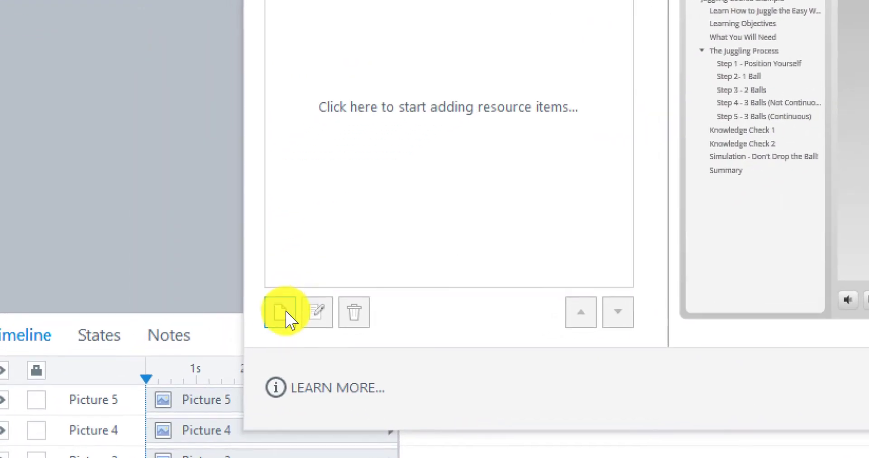
left_click(201, 355)
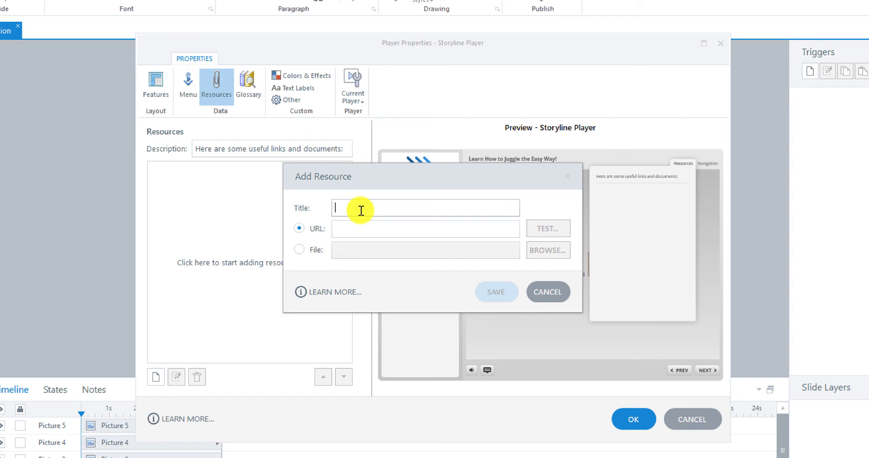
type("How to Juggle")
key("alt+Tab")
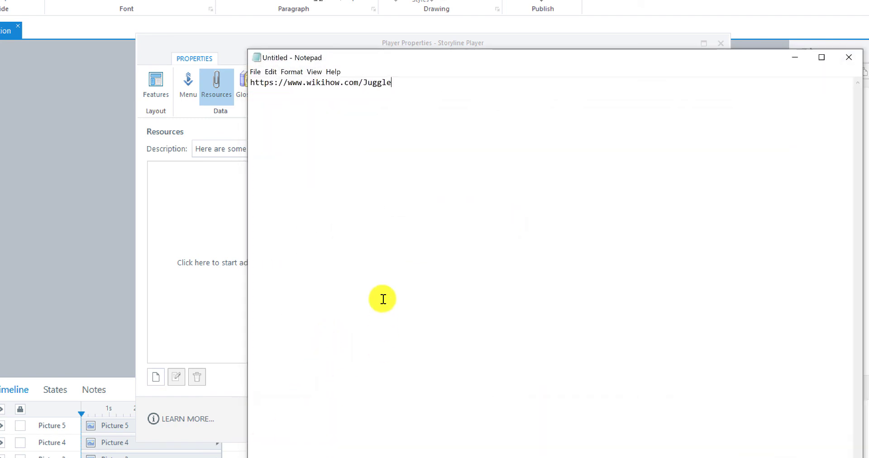
double_click(379, 84)
key("ctrl+a")
key("ctrl+c")
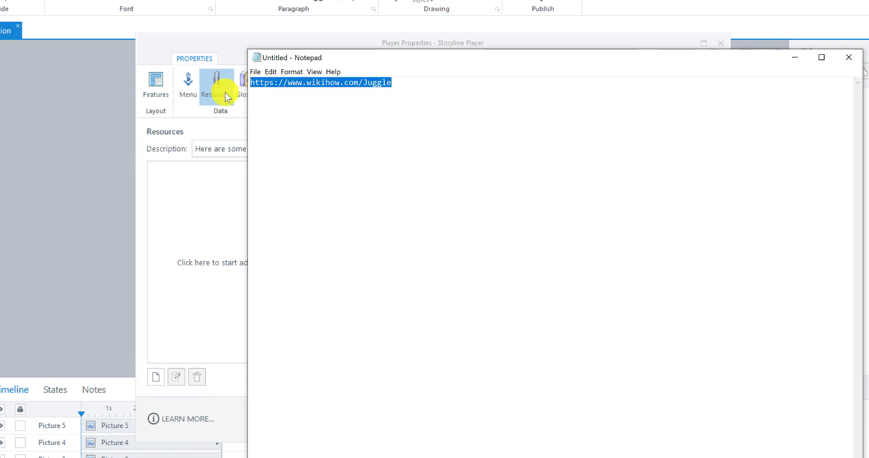
left_click(795, 57)
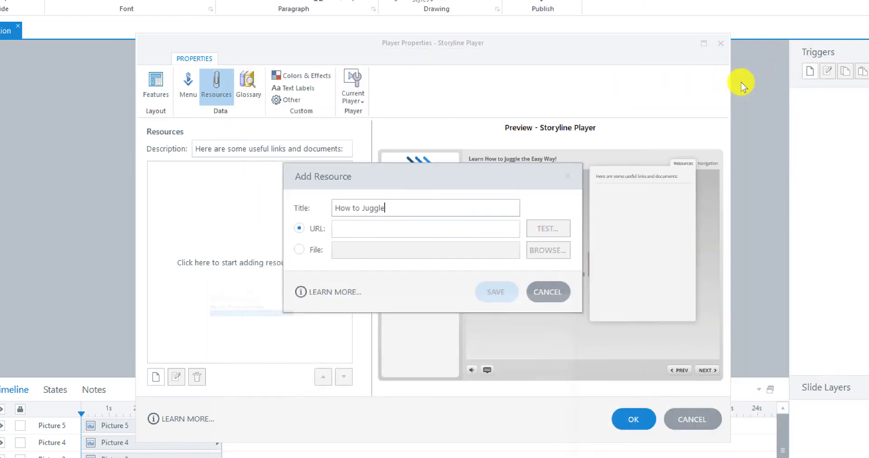
left_click(371, 229)
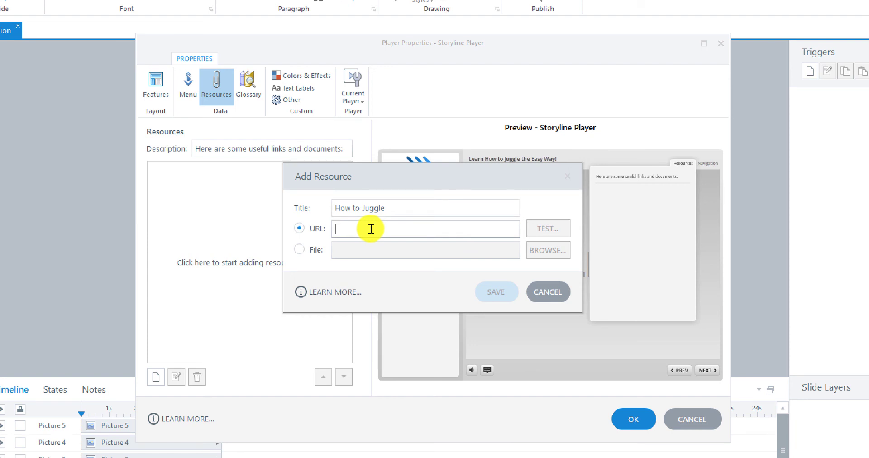
key("ctrl+v")
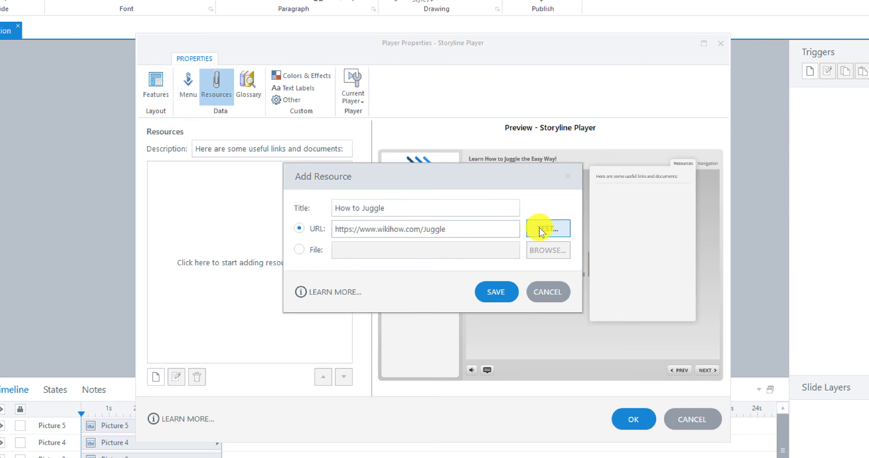
left_click(504, 294)
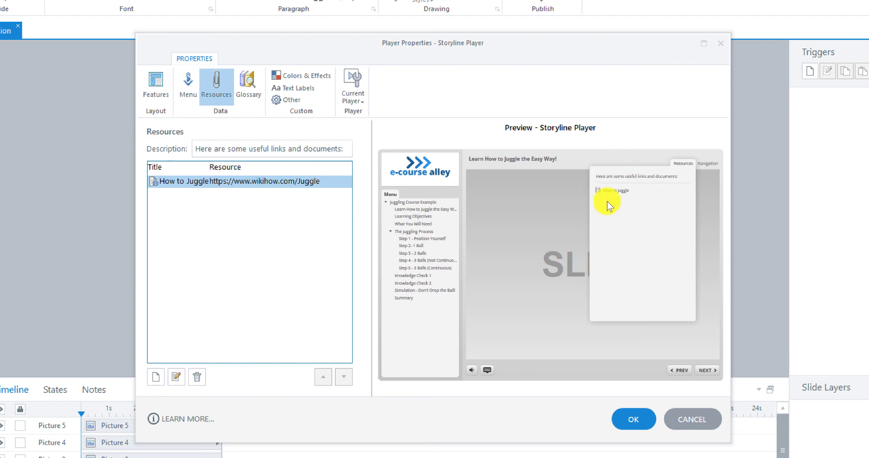
left_click(253, 93)
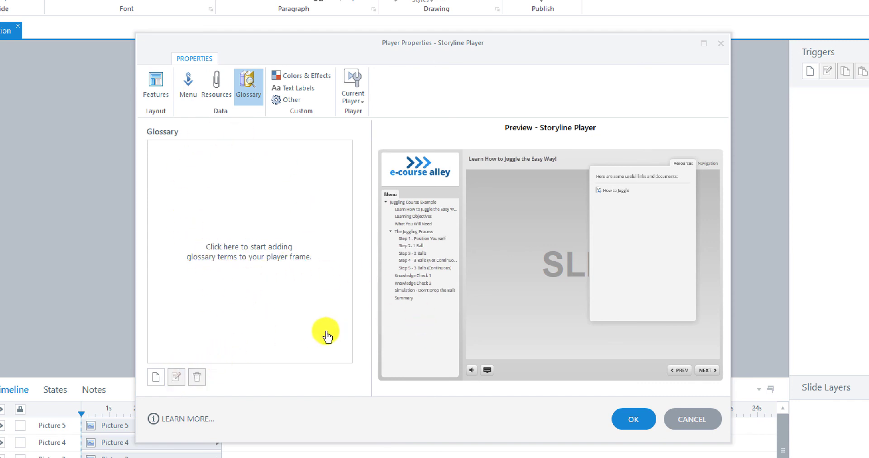
left_click(155, 377)
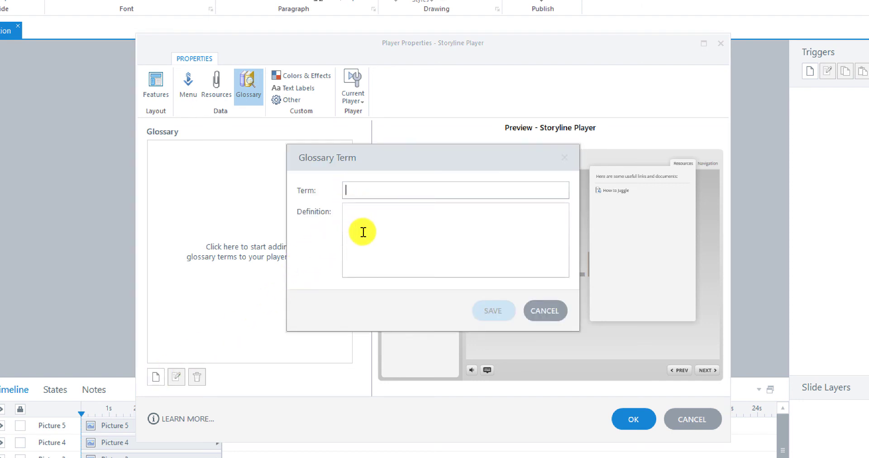
left_click(549, 313)
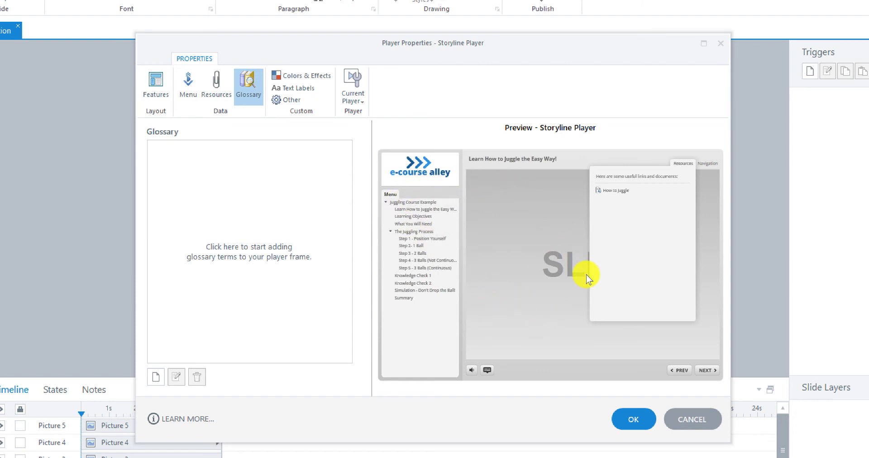
Apply the player properties and preview the entire project, opening and closing the Navigation lightbox from the player
left_click(634, 416)
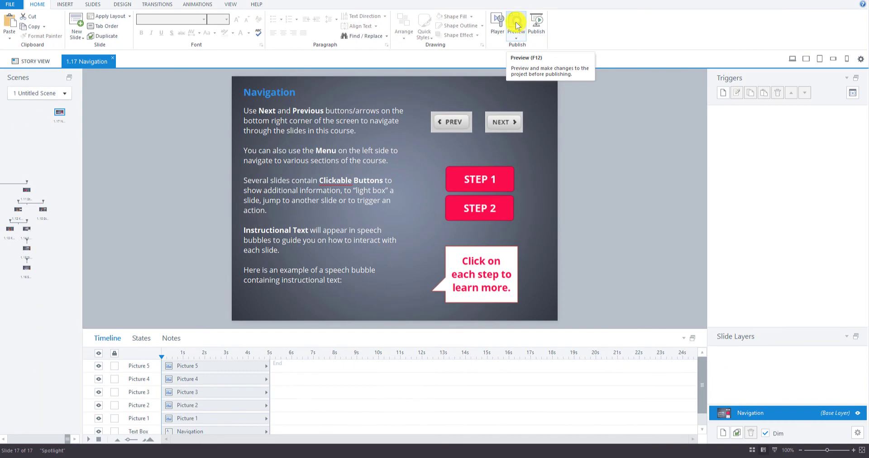
left_click(517, 26)
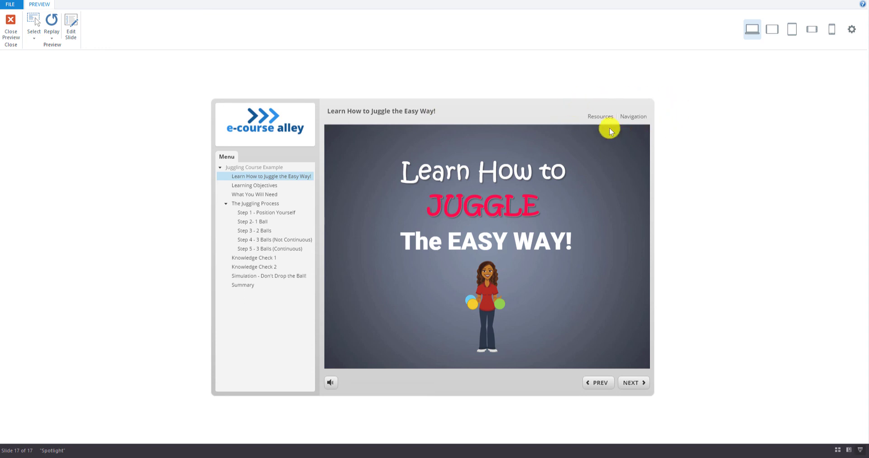
left_click(641, 117)
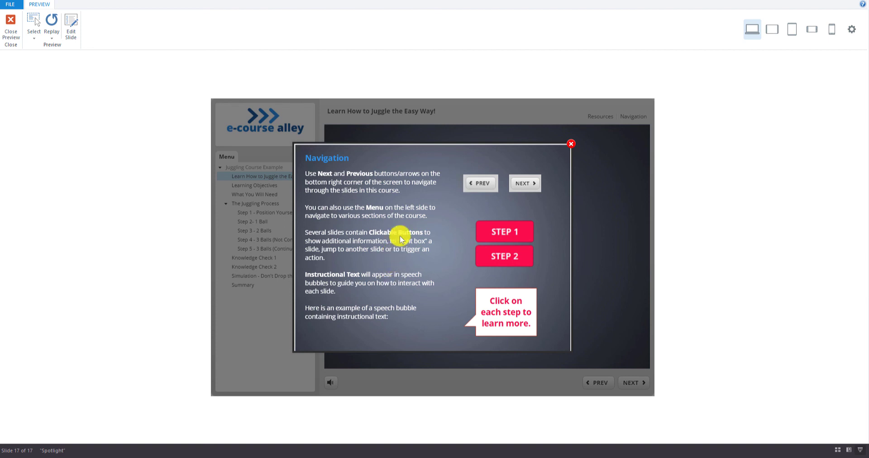
left_click(571, 144)
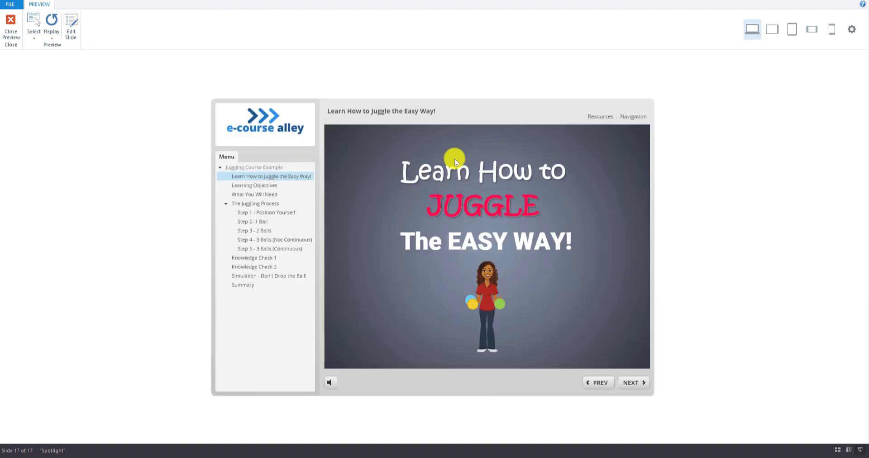
Test the preview menu by visiting Learning Objectives and What You Will Need, and collapsing and expanding The Juggling Process
left_click(243, 187)
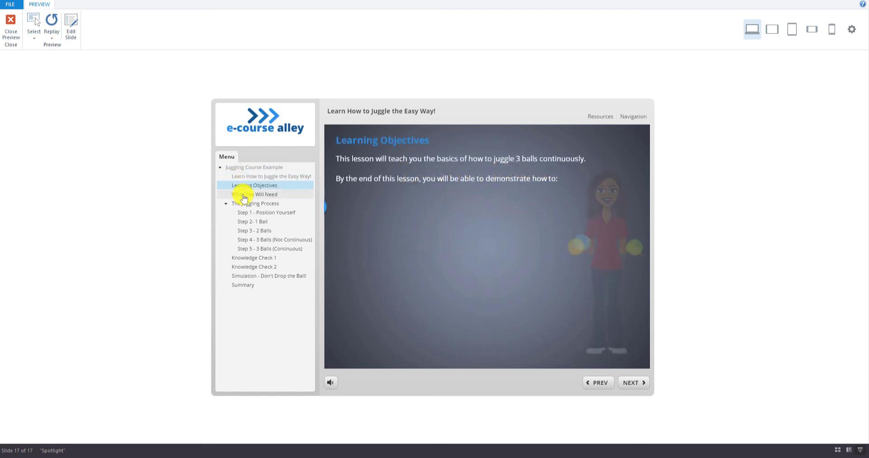
left_click(243, 195)
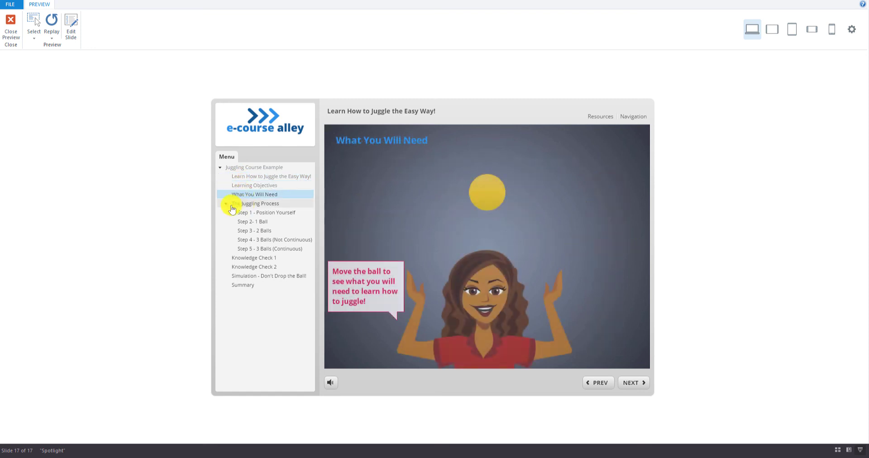
left_click(226, 204)
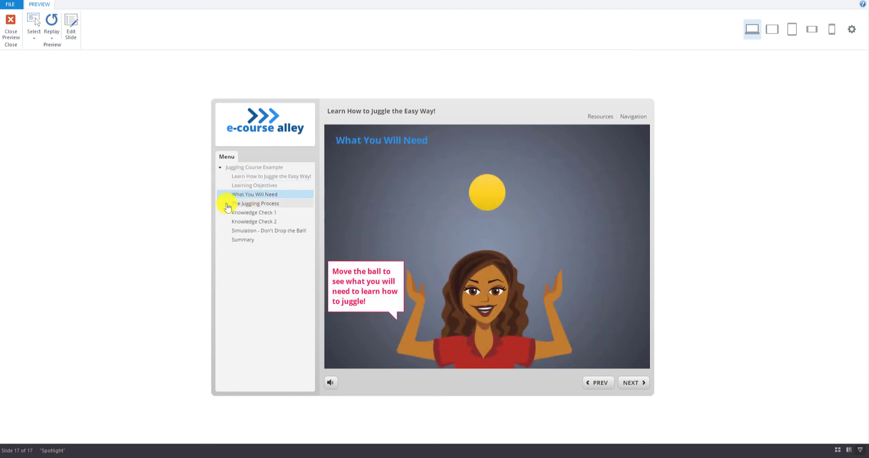
left_click(227, 206)
left_click(227, 205)
left_click(226, 205)
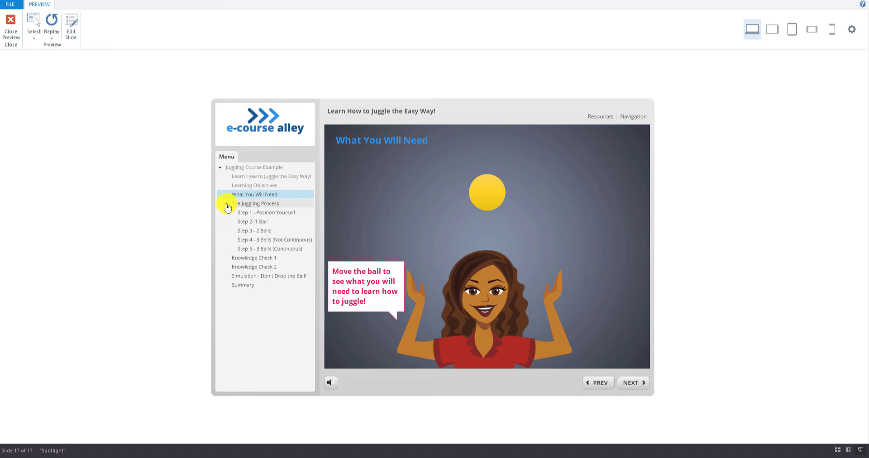
Test the menu links to Knowledge Check 1, Simulation - Don't Drop the Ball!, Step 2 - 1 Ball and The Juggling Process
left_click(246, 259)
left_click(245, 267)
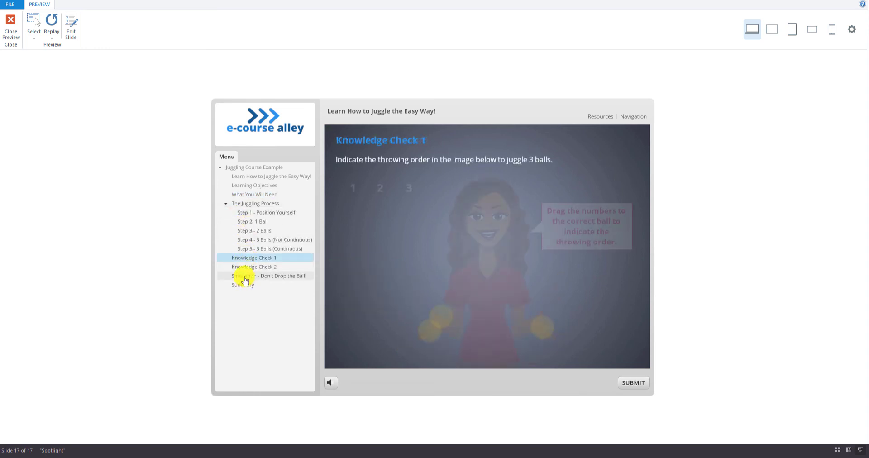
left_click(244, 276)
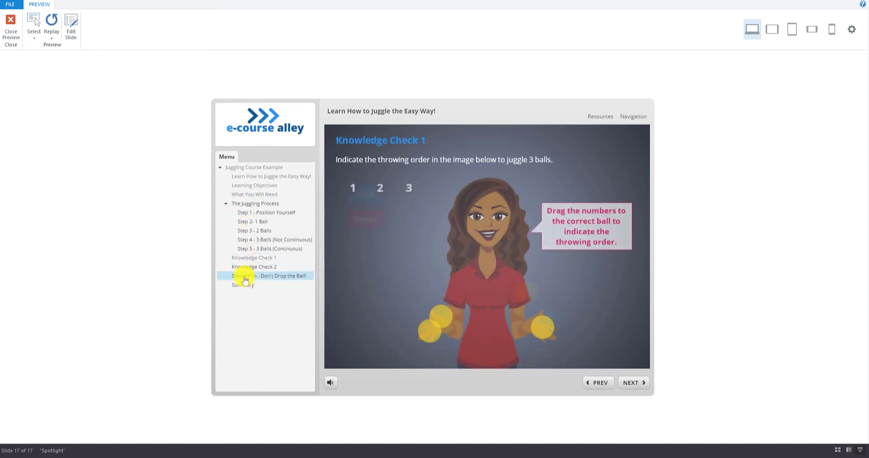
left_click(245, 222)
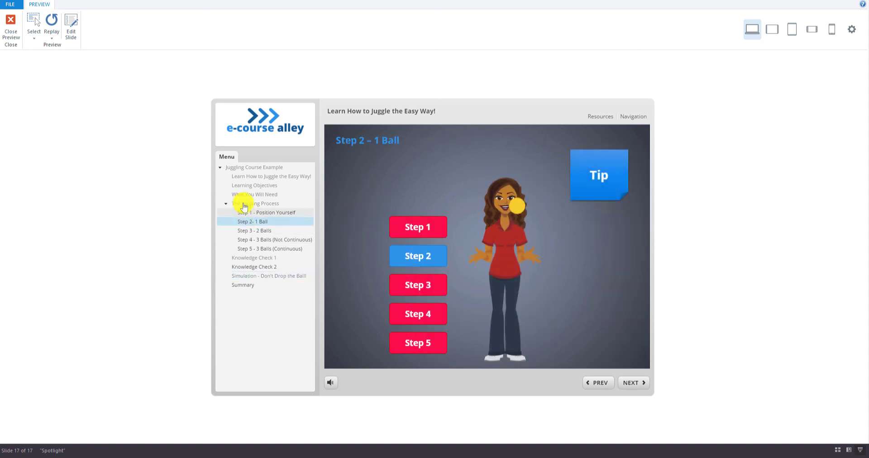
left_click(247, 203)
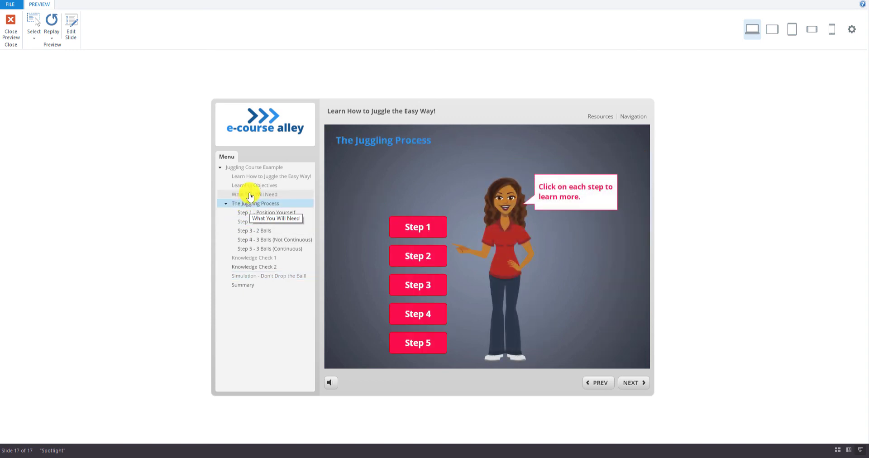